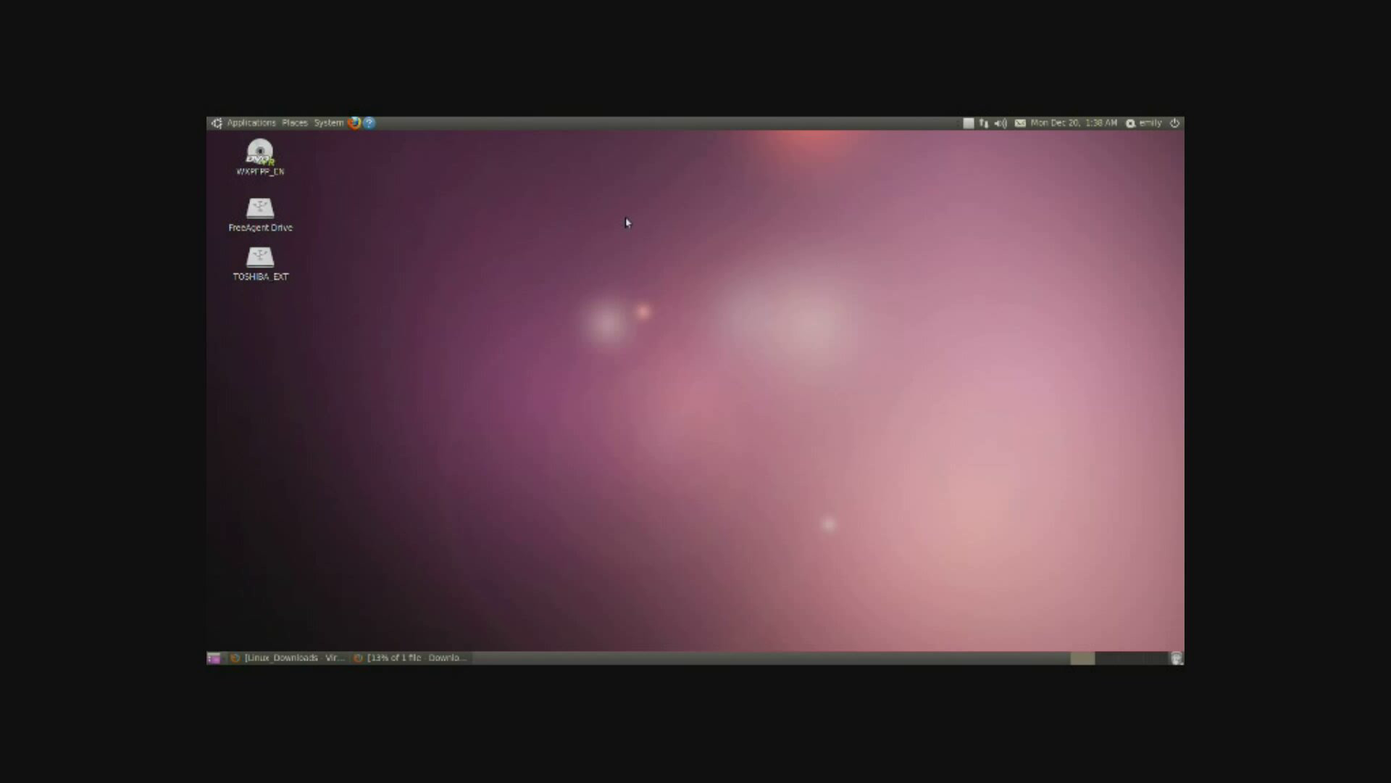
# Step: Open the virtualbox.org website in Firefox
pyautogui.click(356, 124)
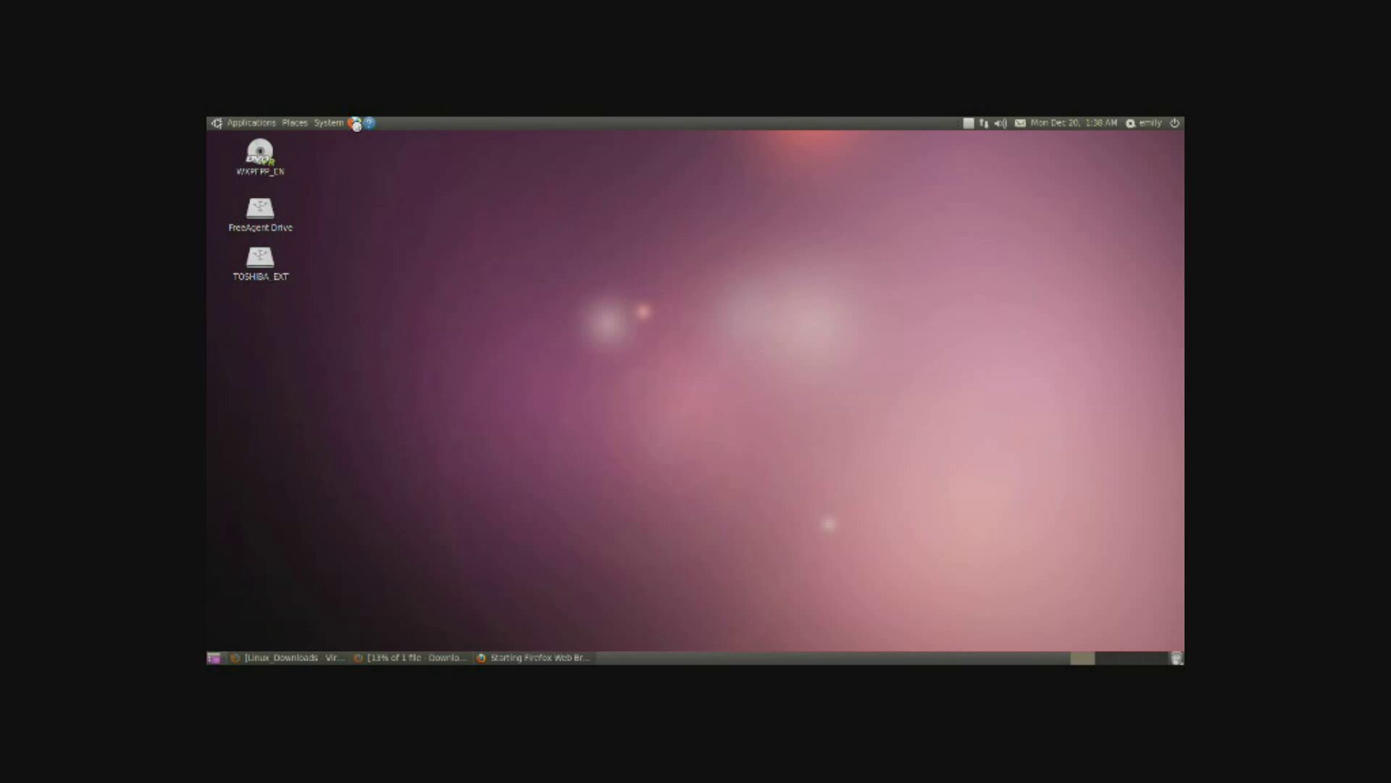
pyautogui.press('BackSpace')
pyautogui.write('virt')
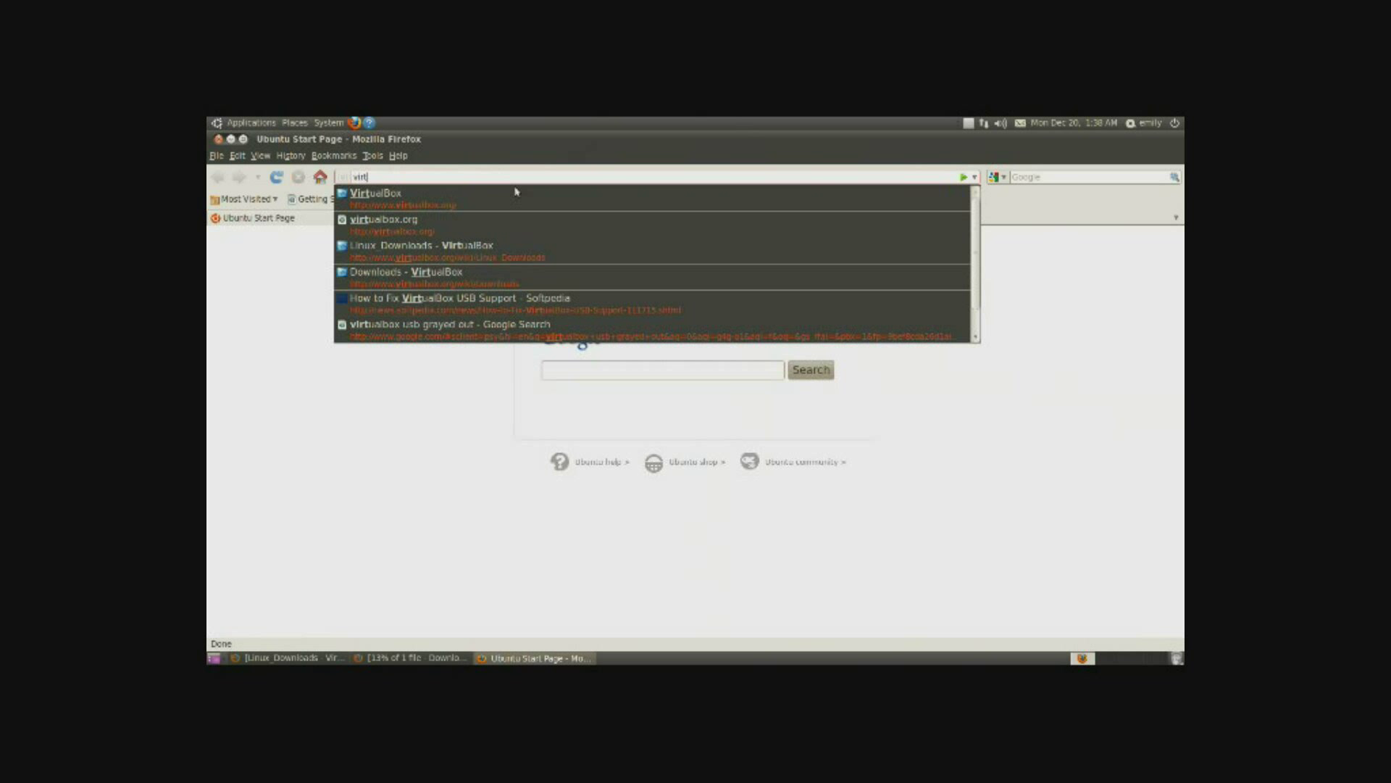
pyautogui.write('ualbox')
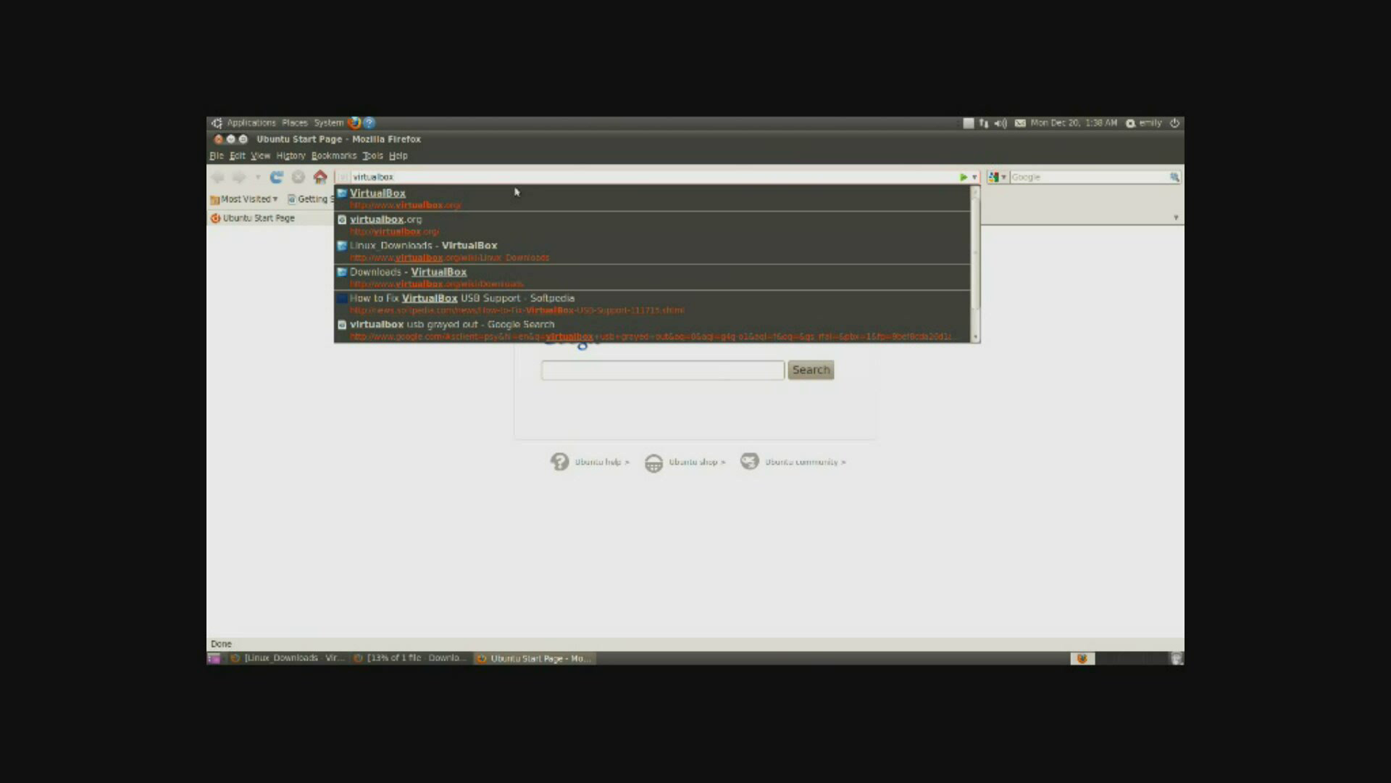
pyautogui.write('.org')
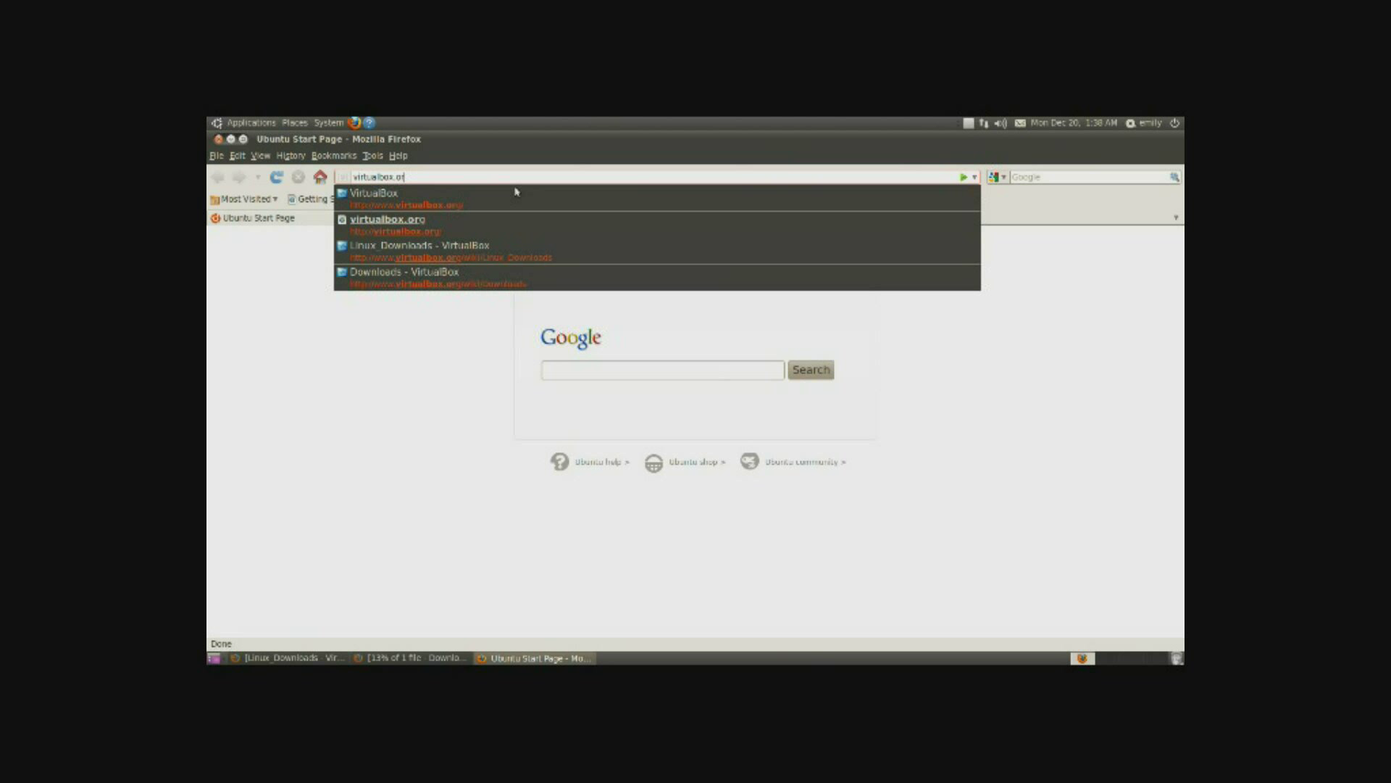
pyautogui.press('Return')
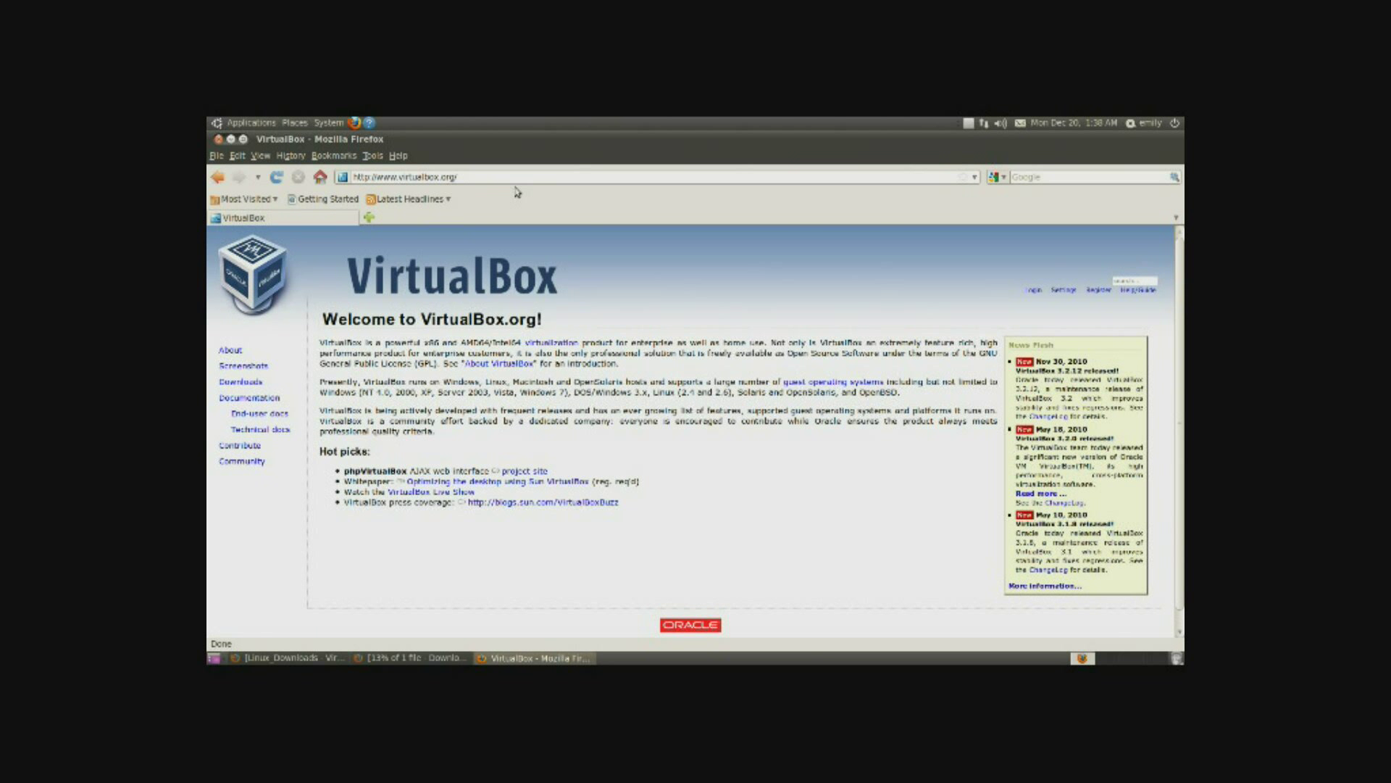
# Step: Start downloading the VirtualBox 3.2.12 AMD64 package for Ubuntu 10.04 LTS from the Linux hosts page, and cancel the running download
pyautogui.click(239, 383)
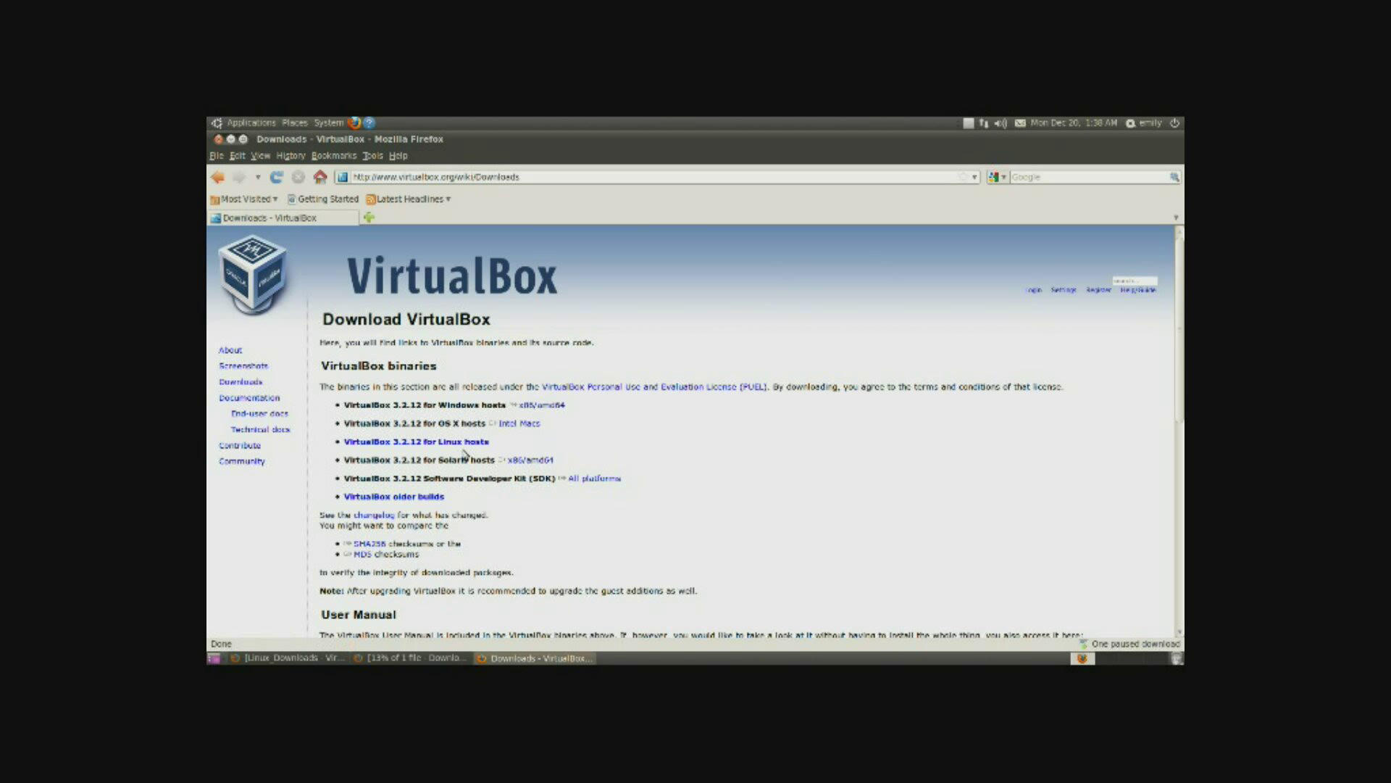
pyautogui.click(459, 443)
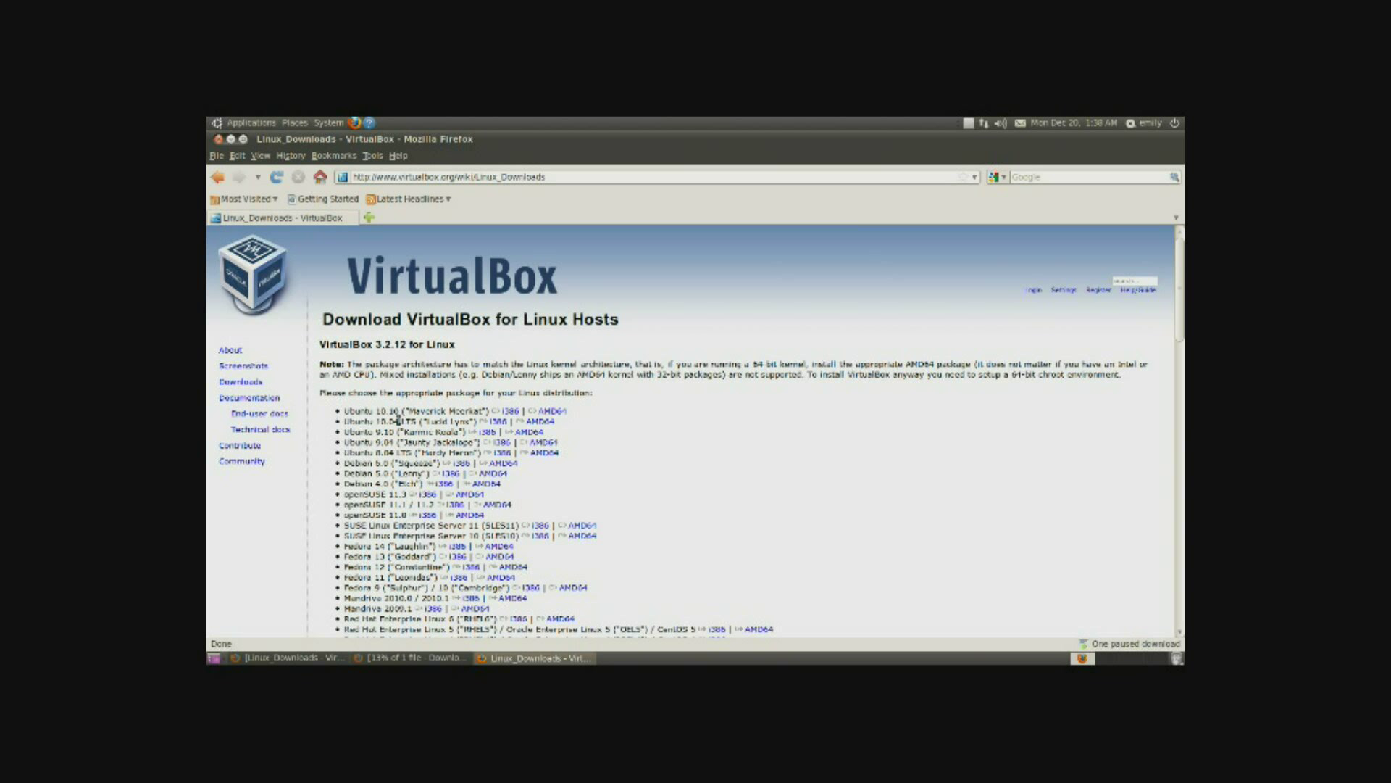
pyautogui.click(495, 422)
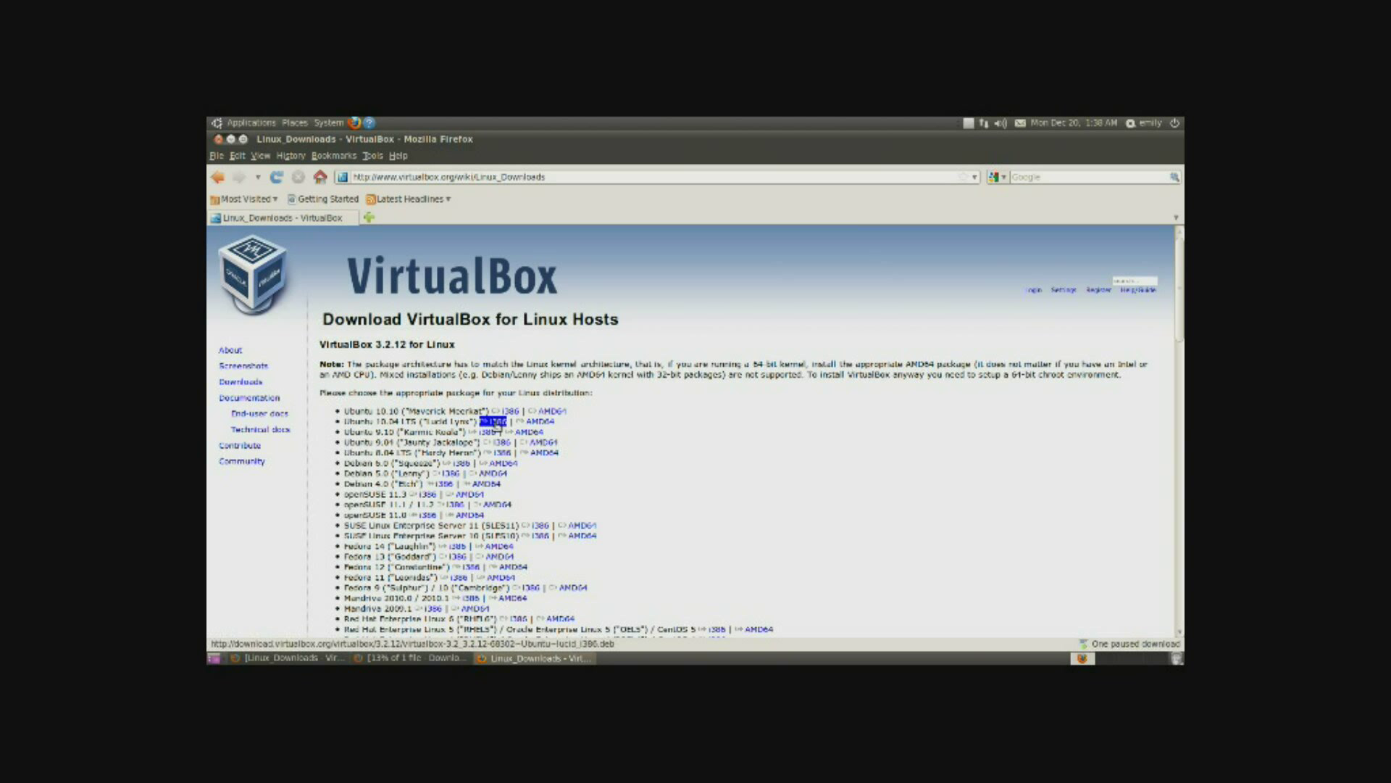
pyautogui.click(549, 422)
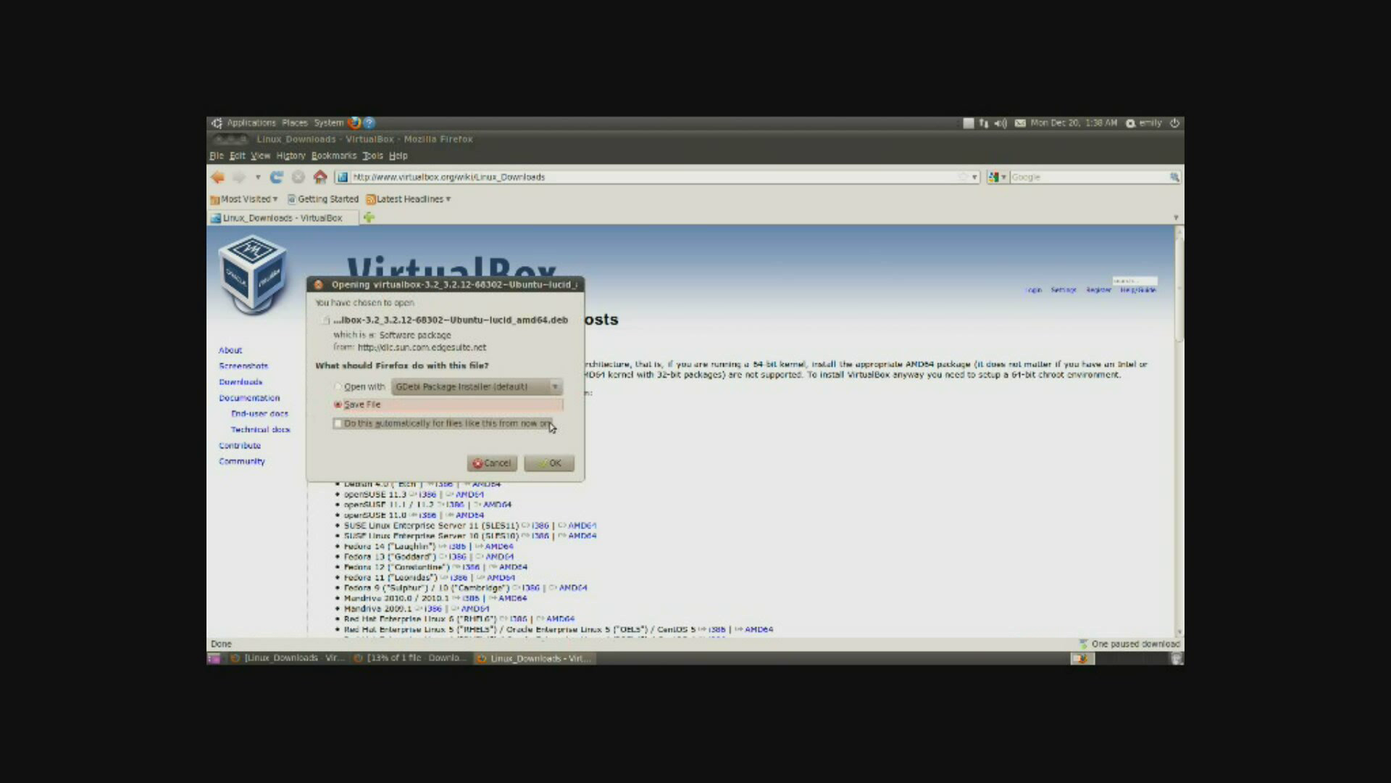
pyautogui.click(551, 464)
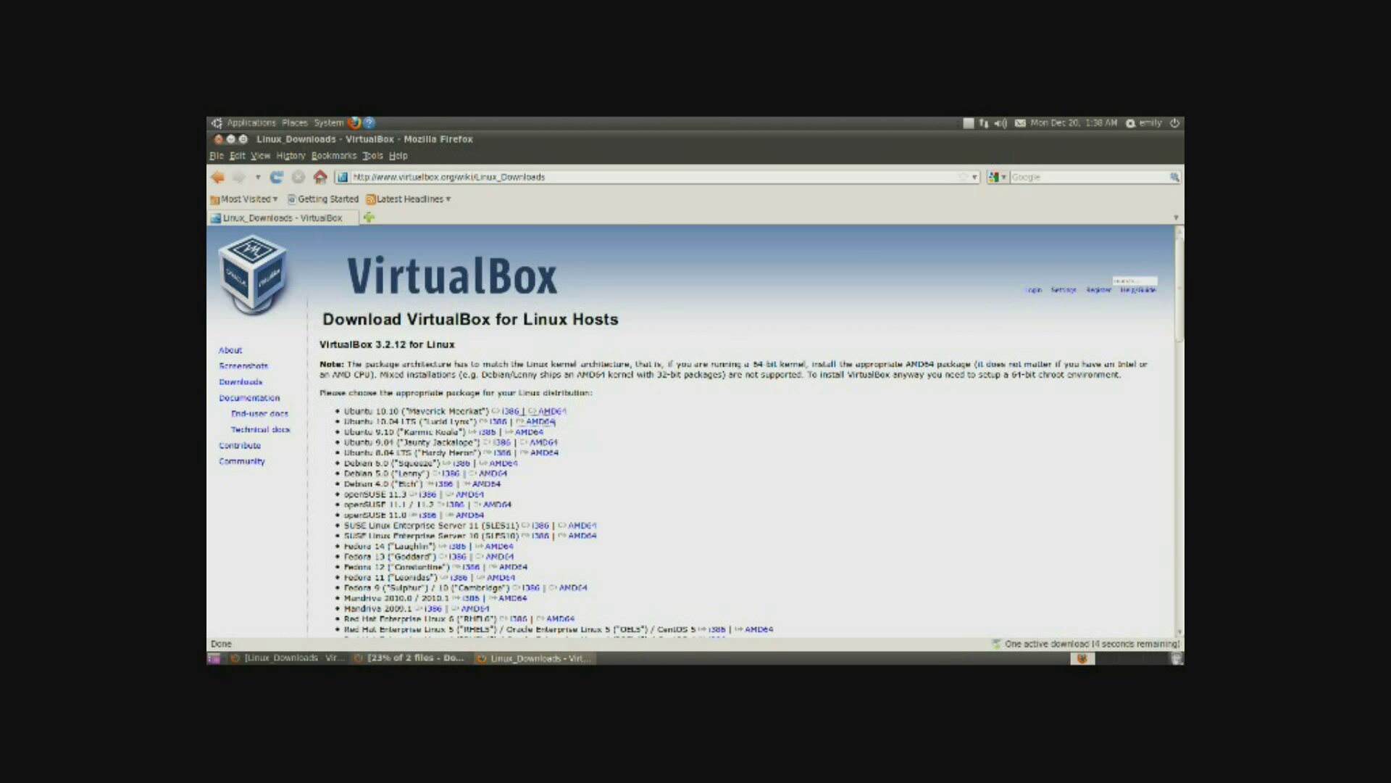
pyautogui.click(406, 657)
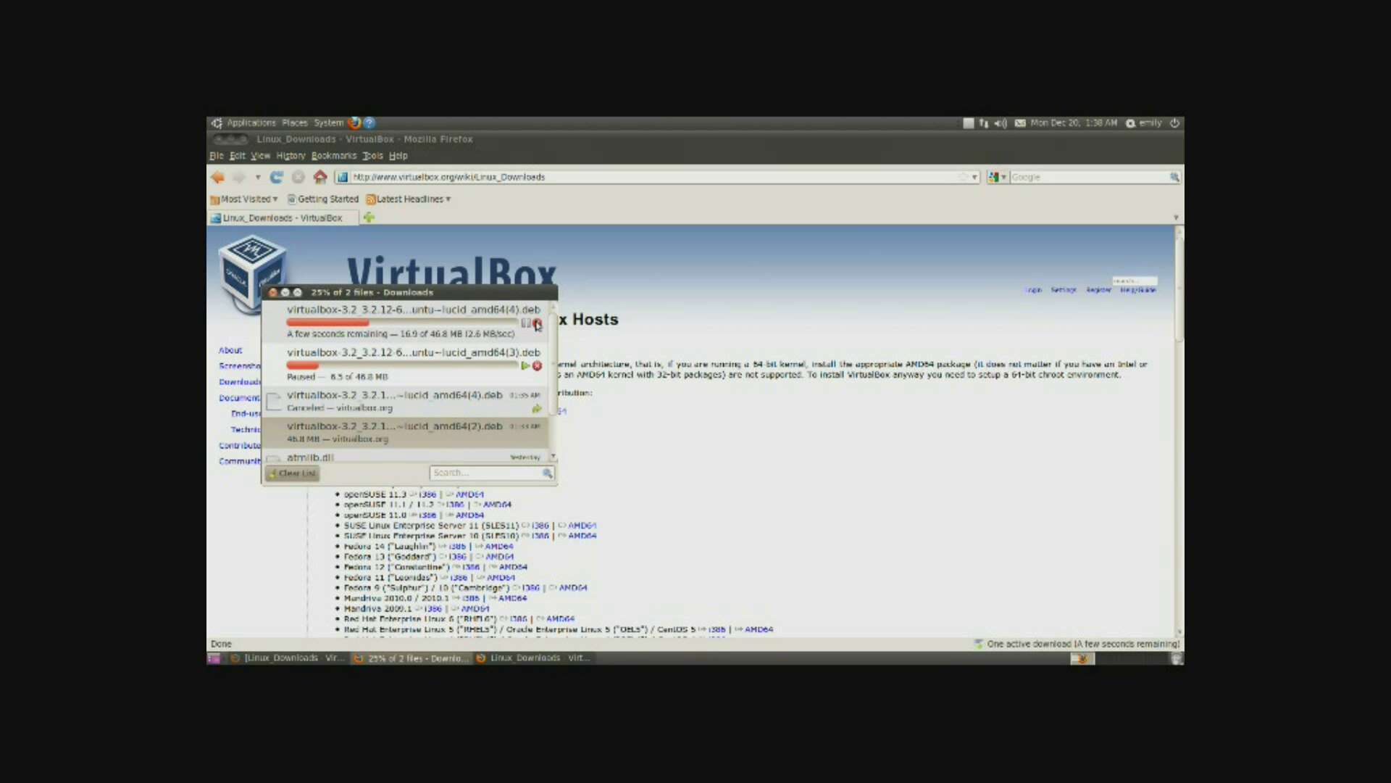
pyautogui.click(537, 323)
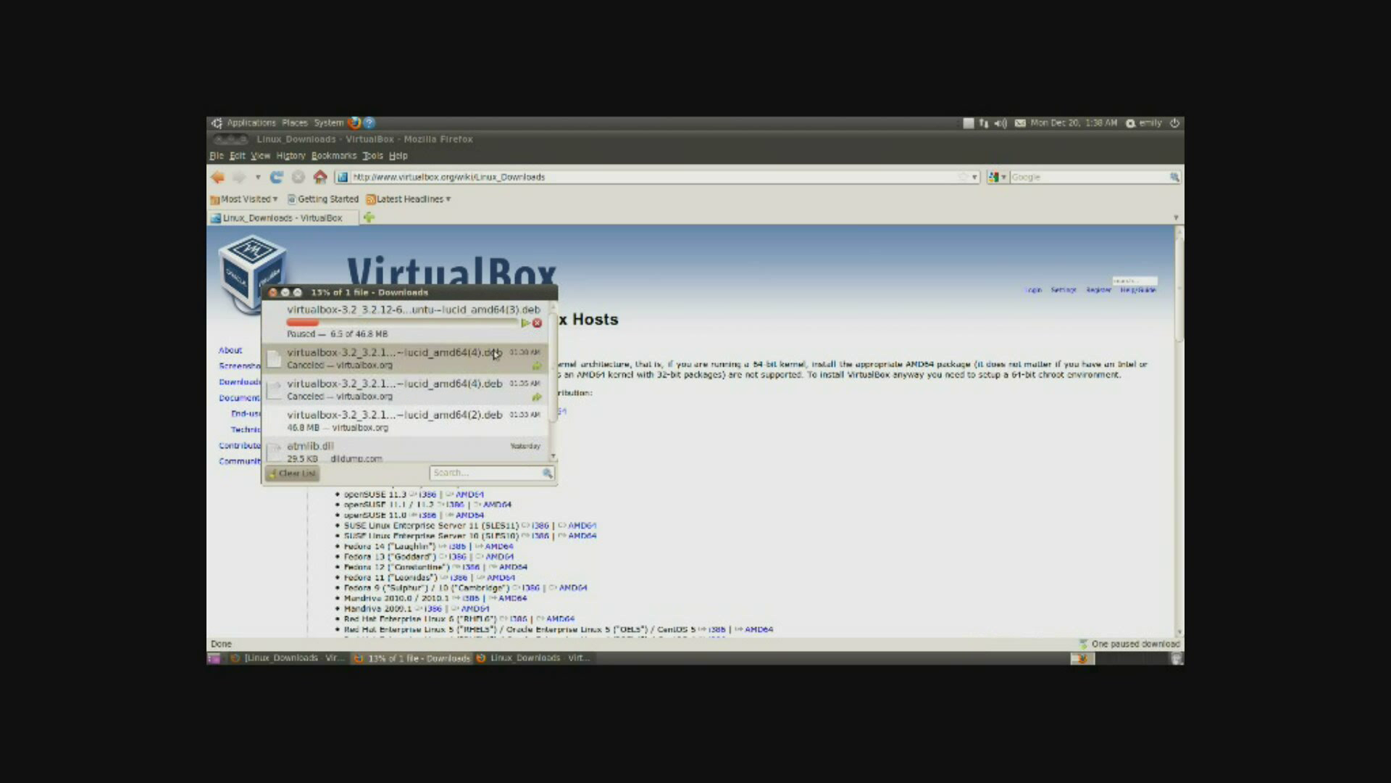
# Step: View the finished lucid_amd64(2).deb download in the package installer, and close the installer and the download list
pyautogui.rightClick(384, 417)
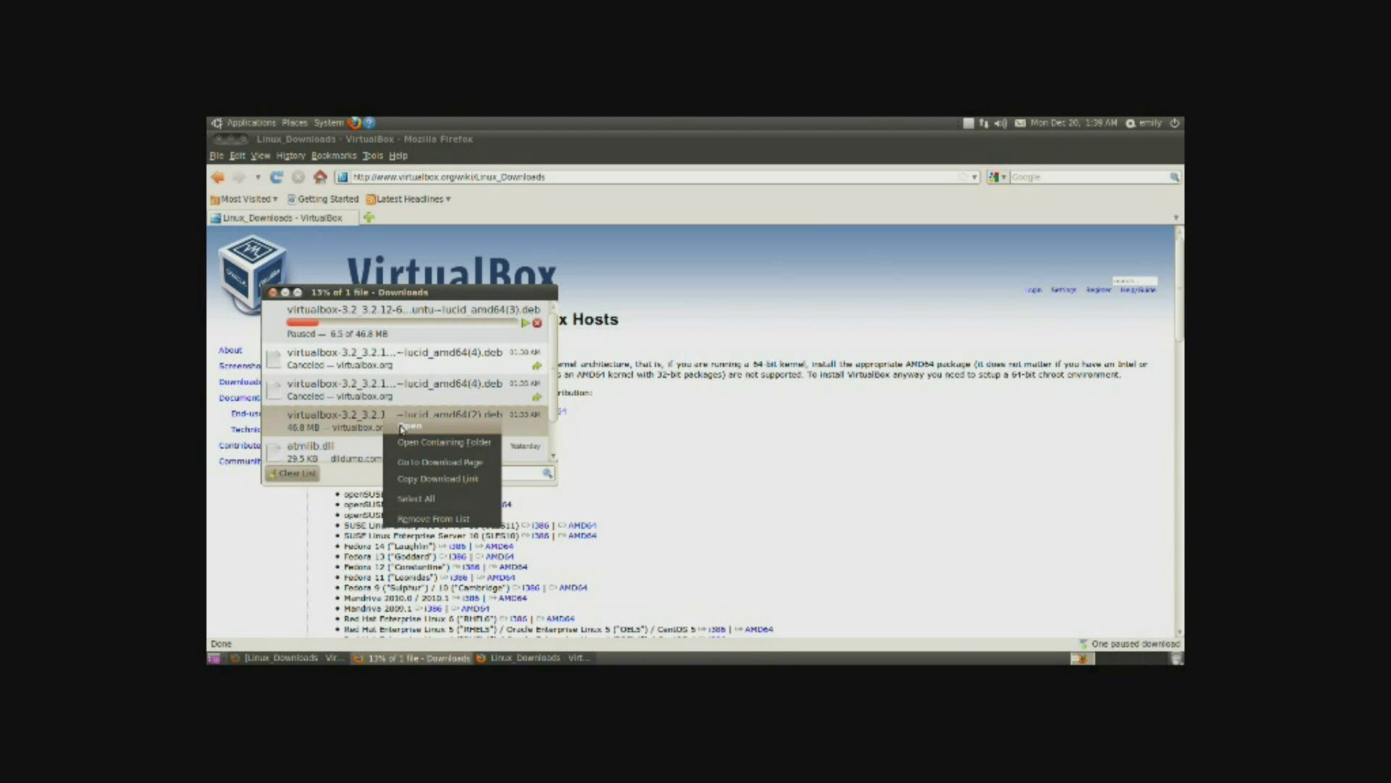
pyautogui.click(403, 427)
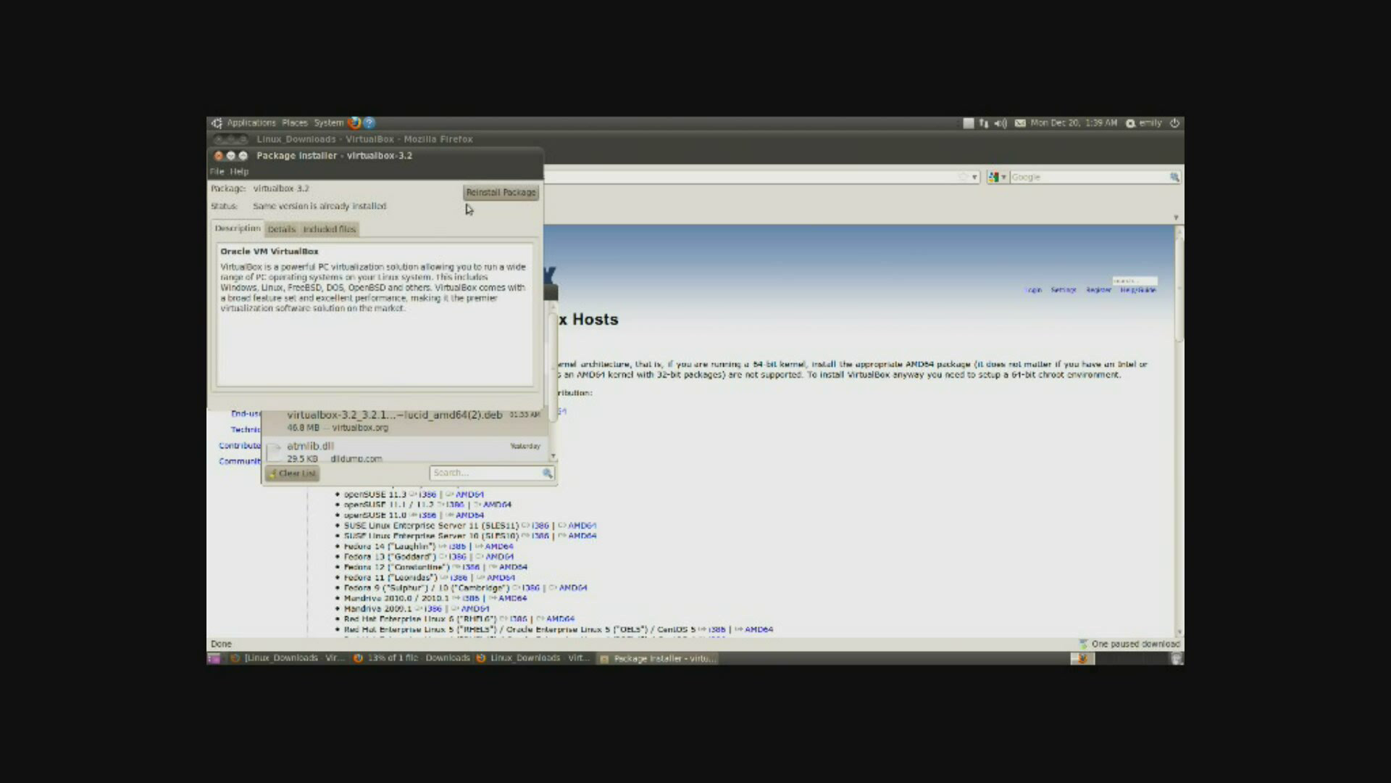
pyautogui.click(219, 156)
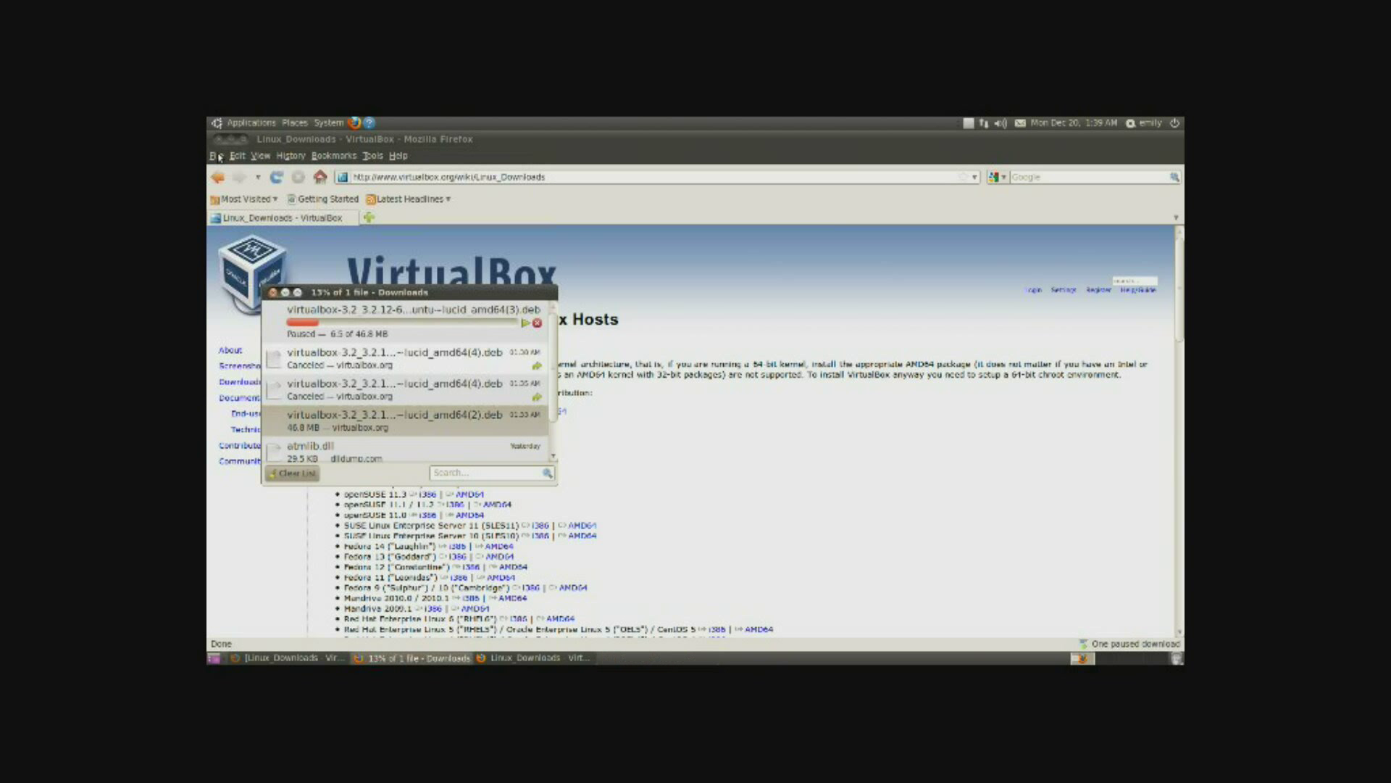
pyautogui.click(273, 292)
# Step: Launch Oracle VM VirtualBox and close the Firefox window with the download page
pyautogui.click(232, 124)
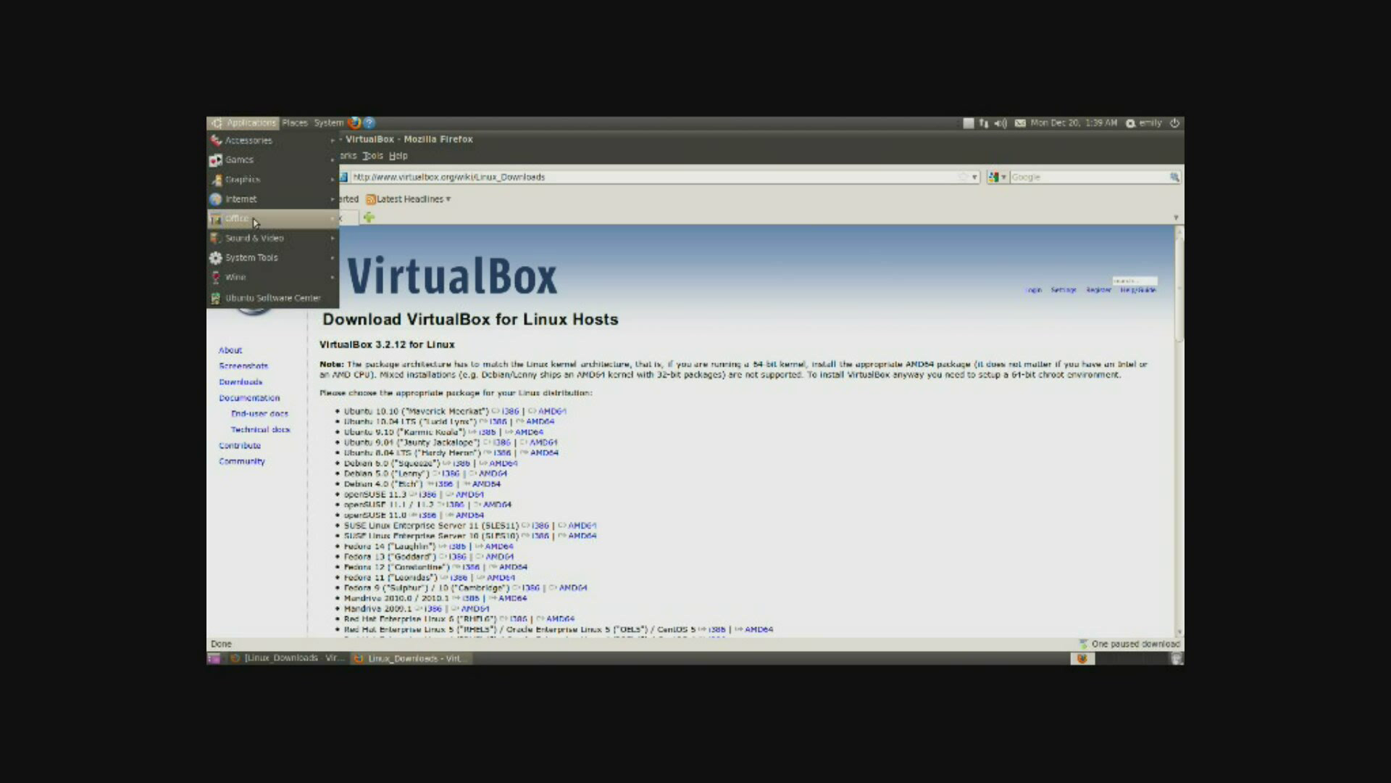
pyautogui.moveTo(271, 259)
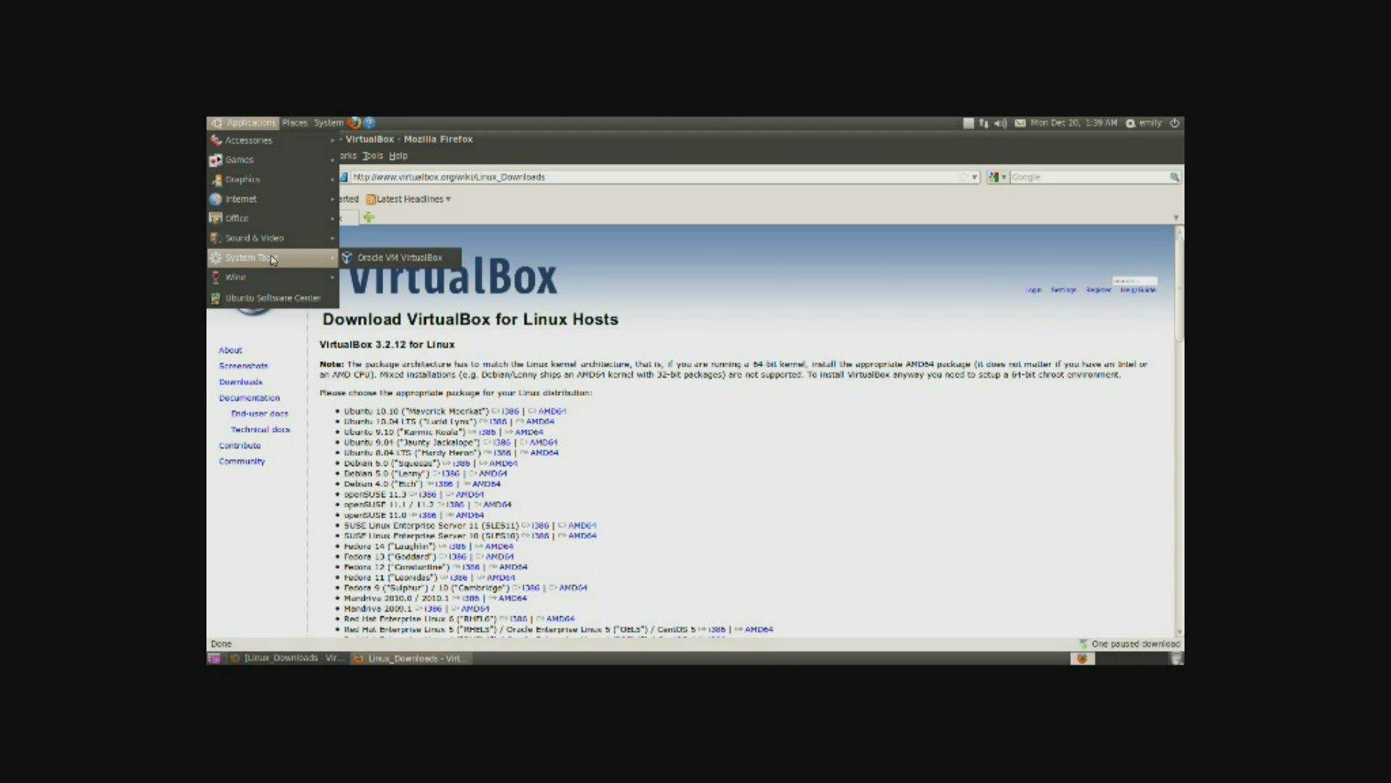
pyautogui.click(392, 257)
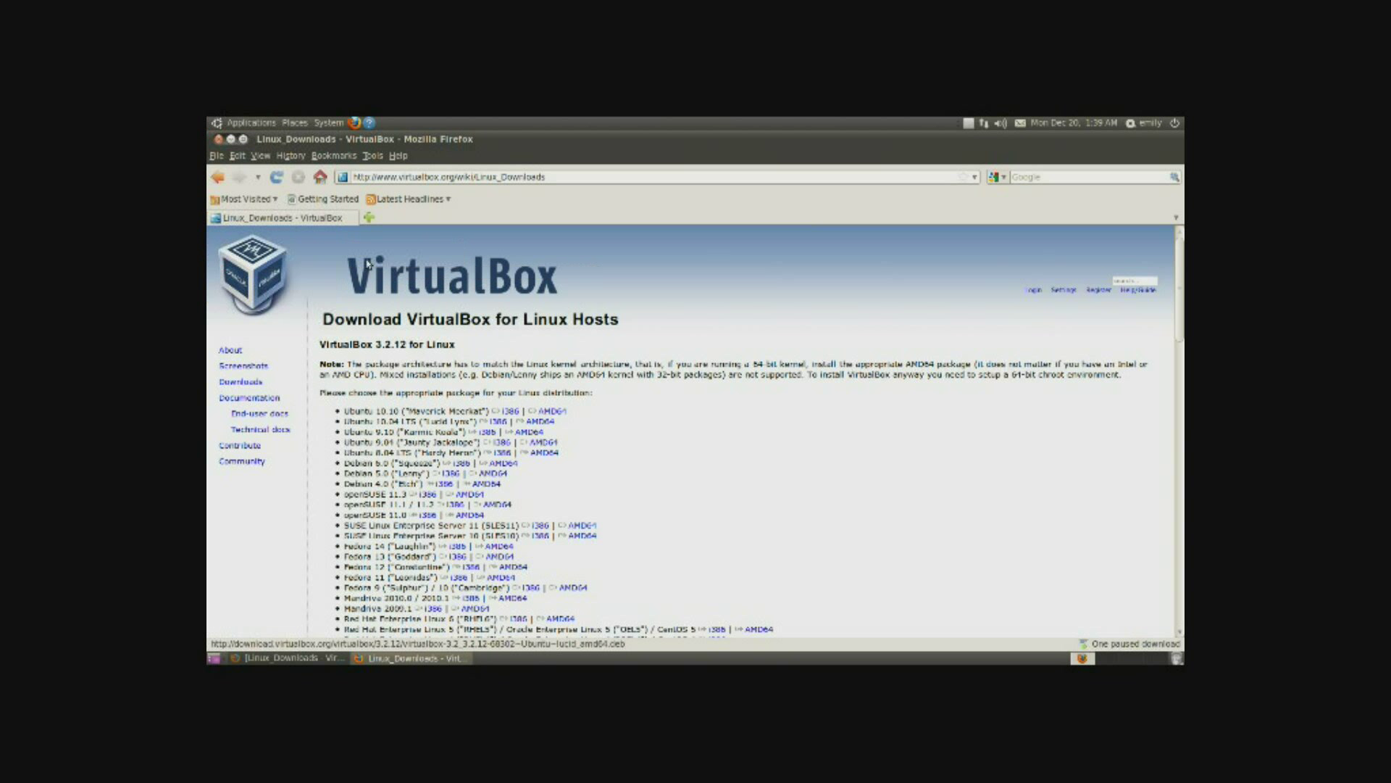
pyautogui.click(221, 140)
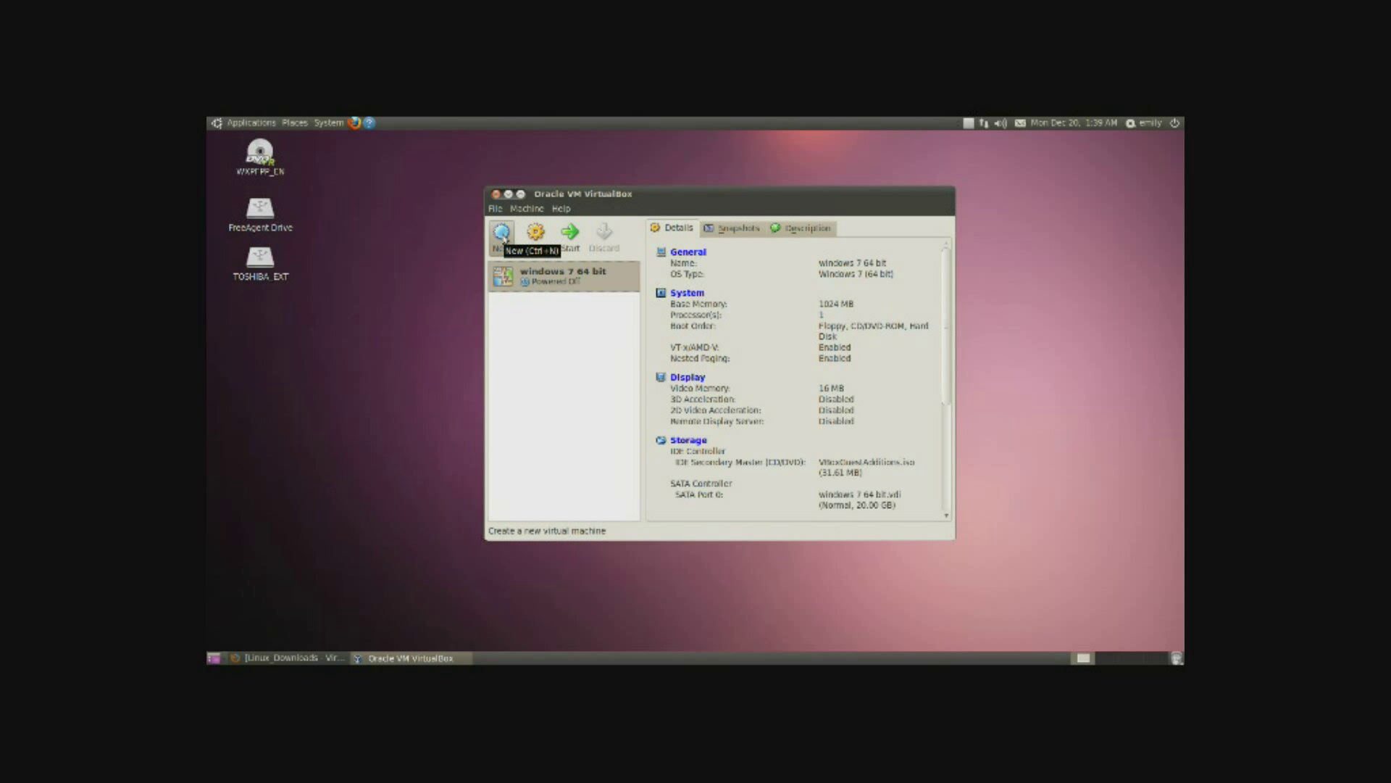
# Step: Begin a new virtual machine named "Windows XP test" with OS type Microsoft Windows, version Windows XP, and 192 MB base memory
pyautogui.click(503, 237)
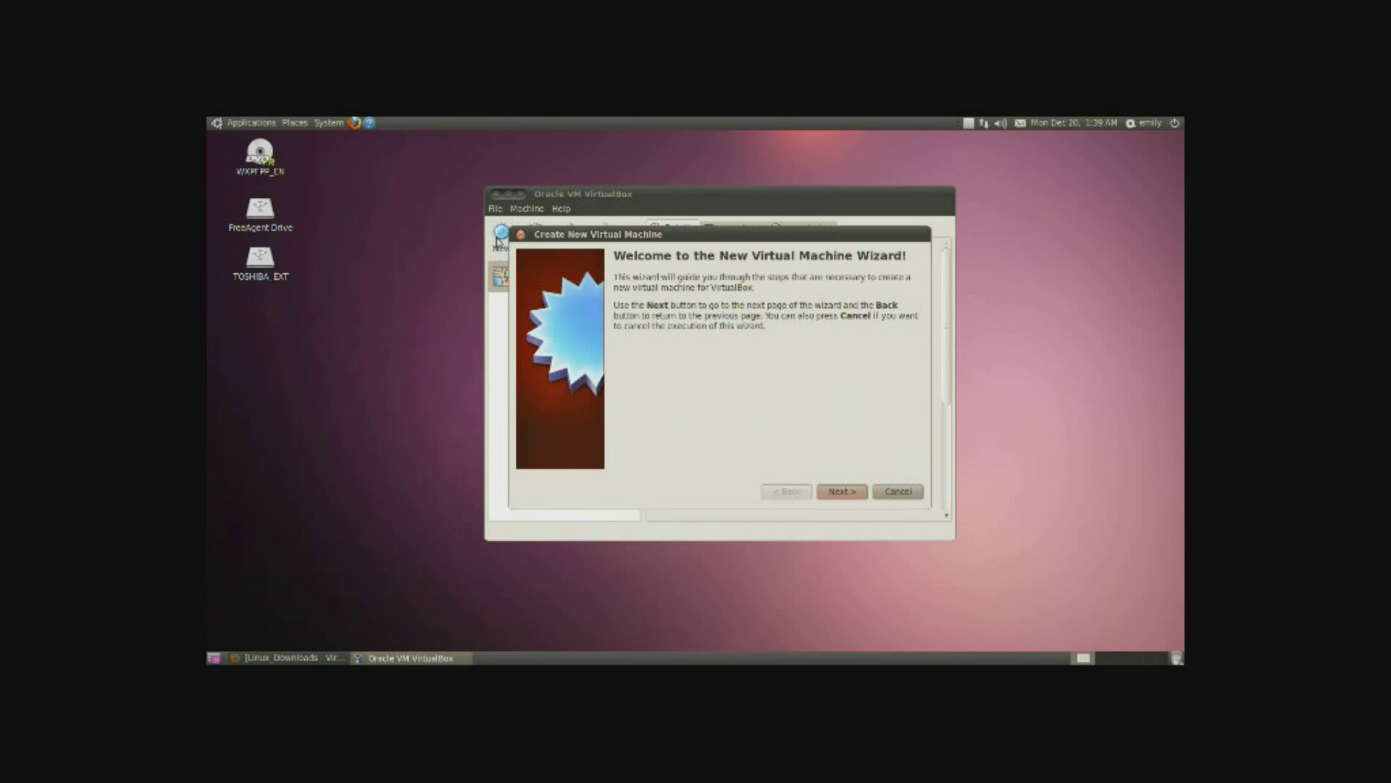
pyautogui.click(842, 491)
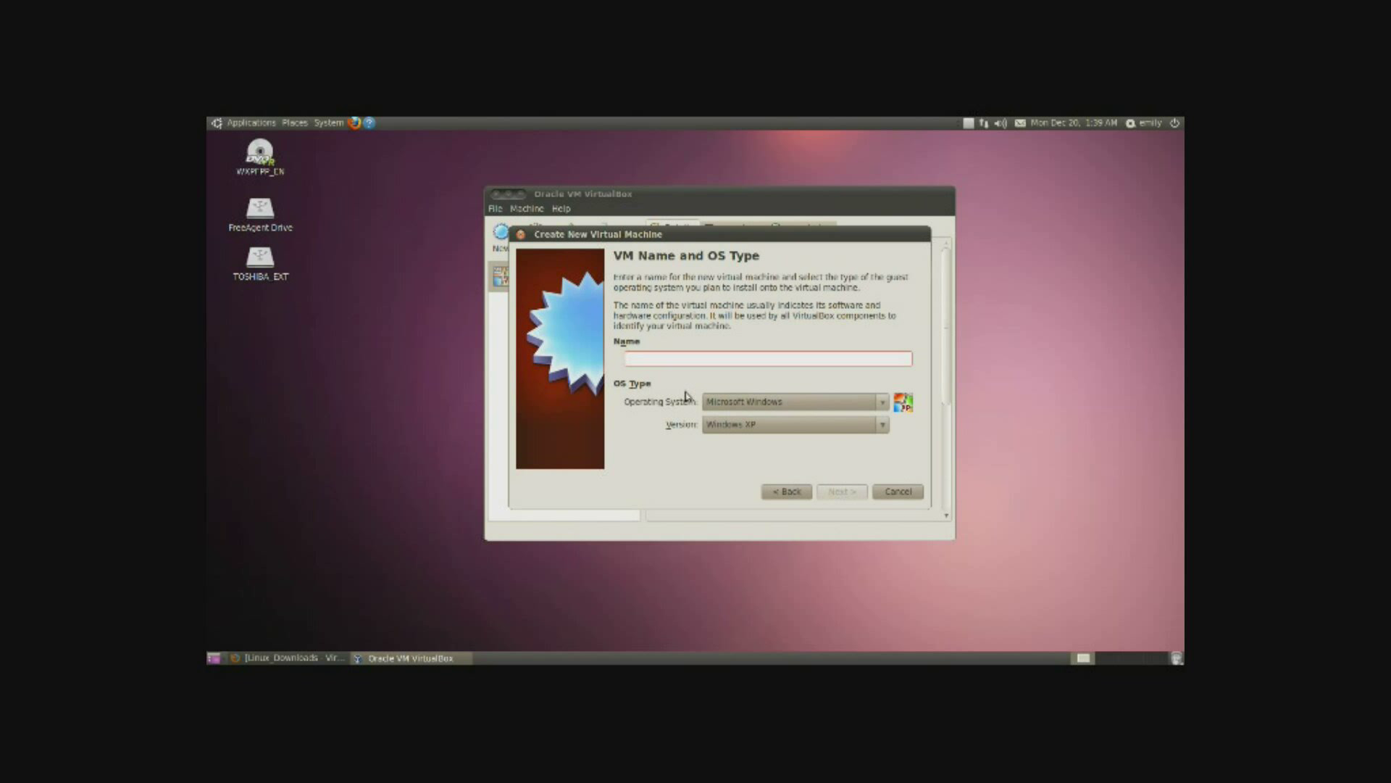
pyautogui.write('Windows XP test')
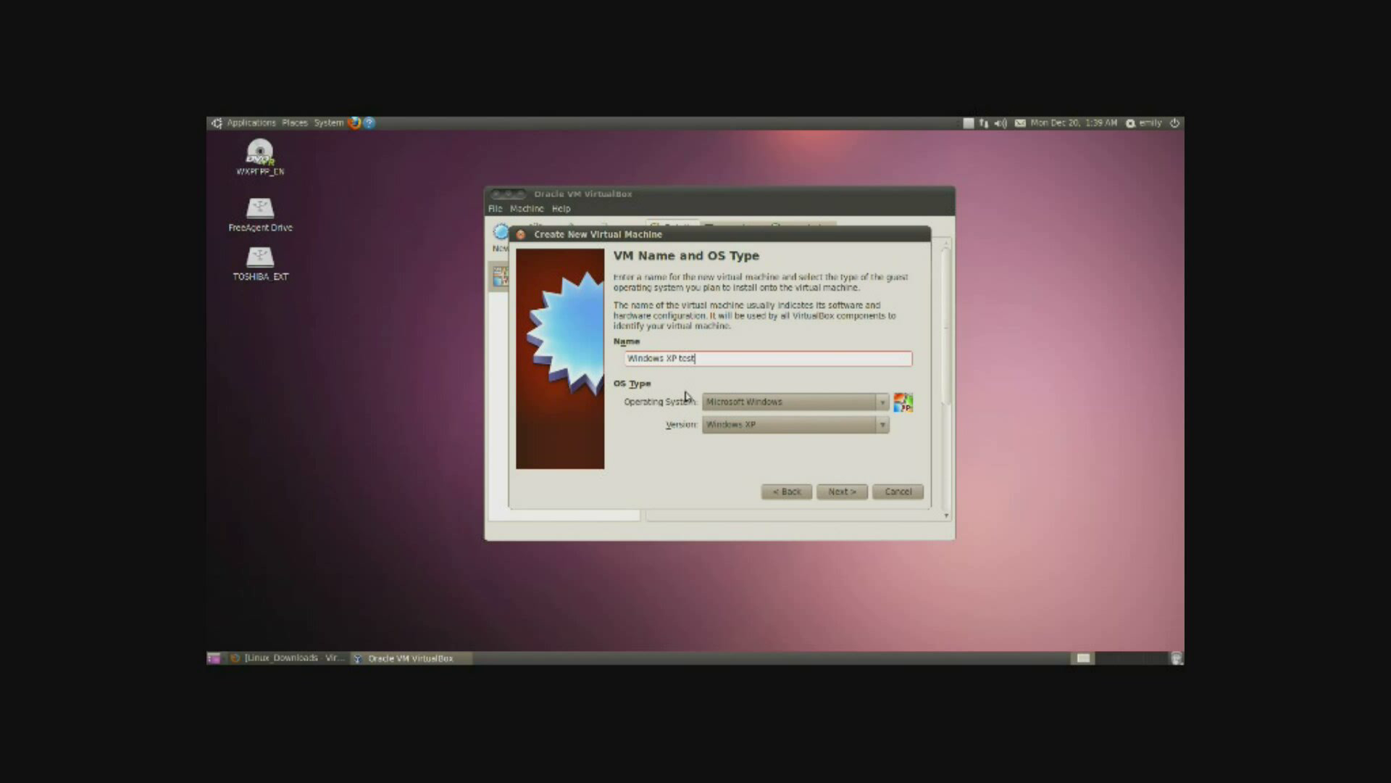
pyautogui.click(841, 491)
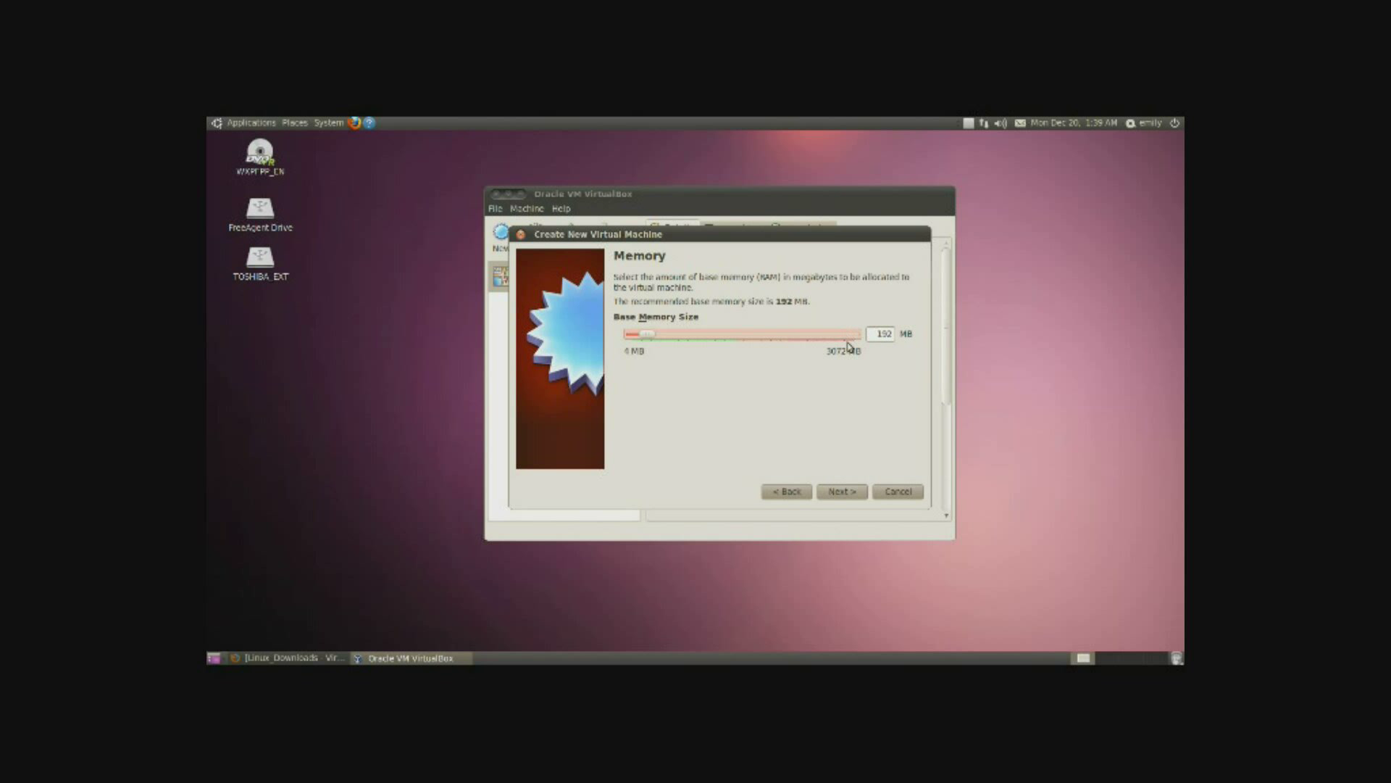
pyautogui.click(841, 492)
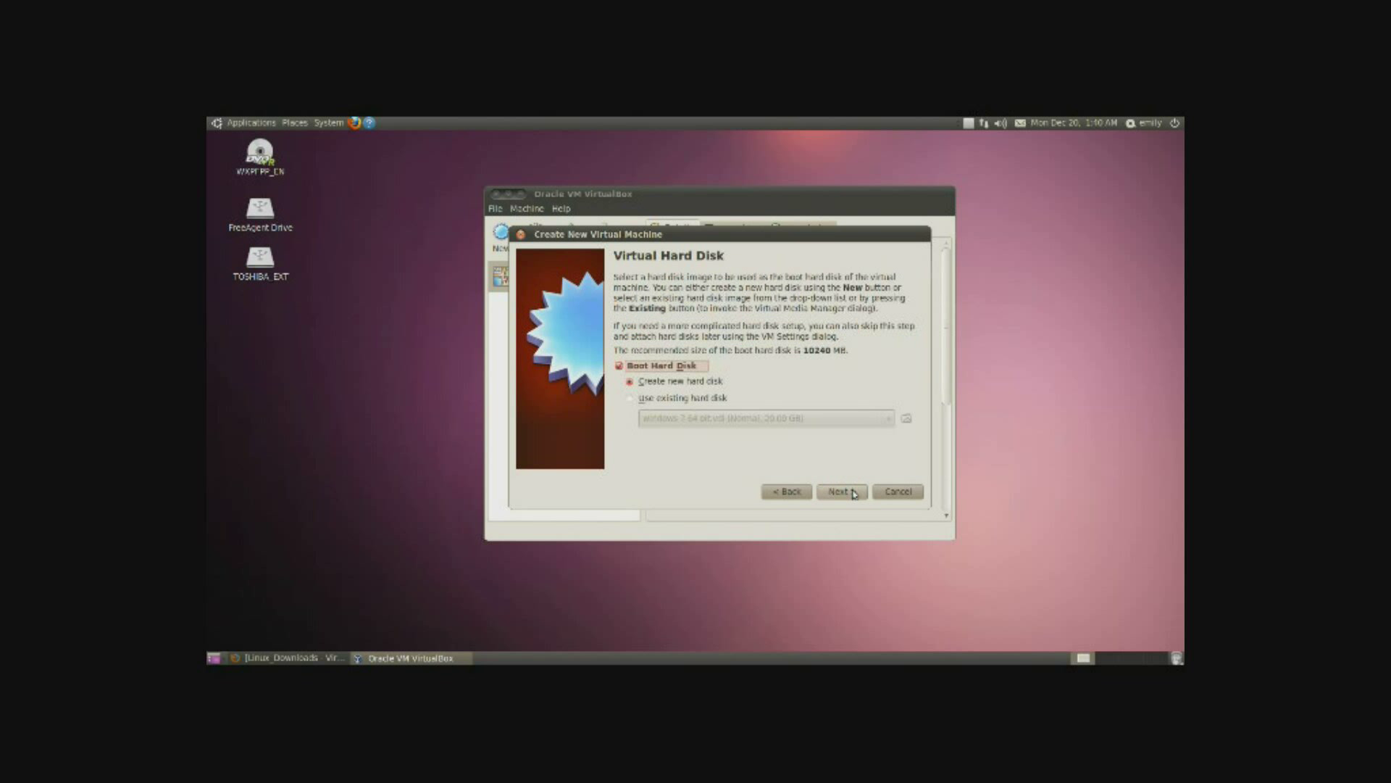
pyautogui.click(674, 400)
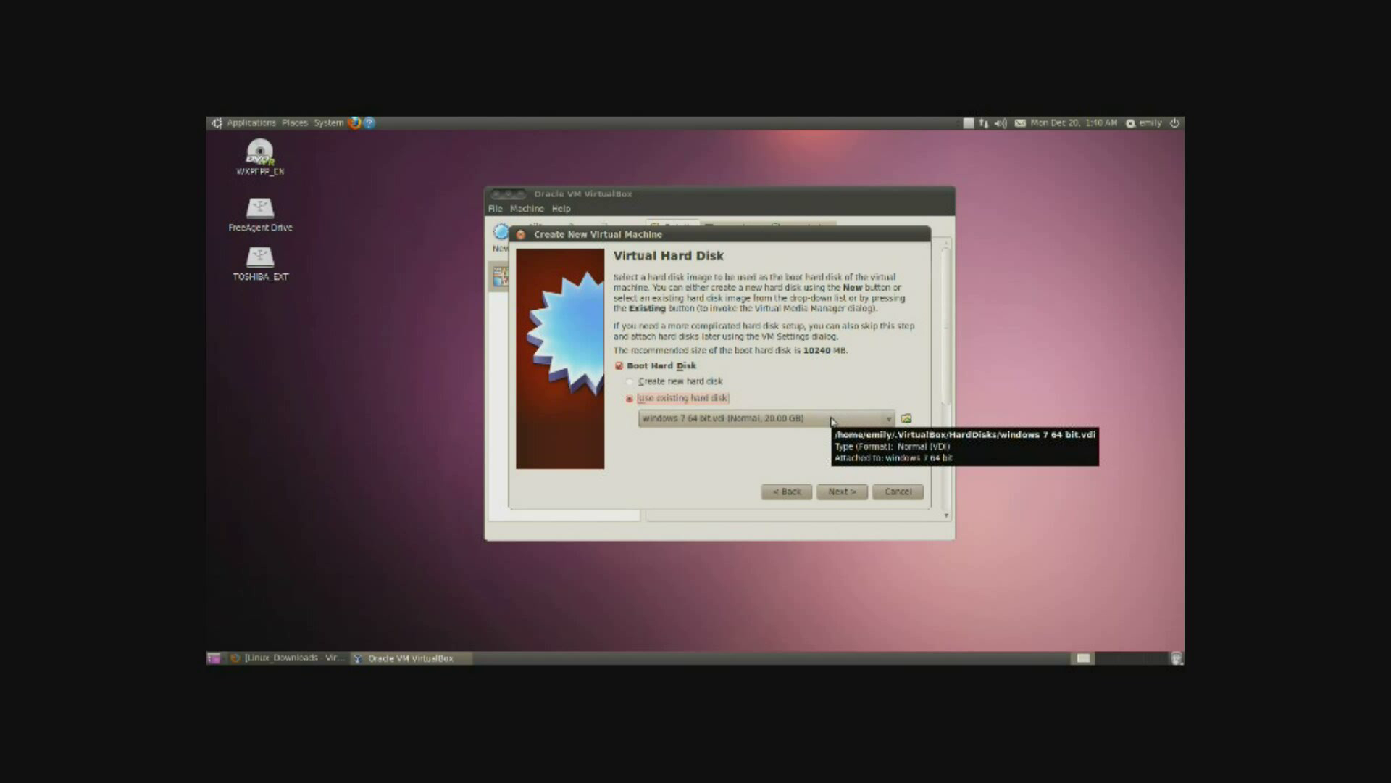
pyautogui.click(757, 423)
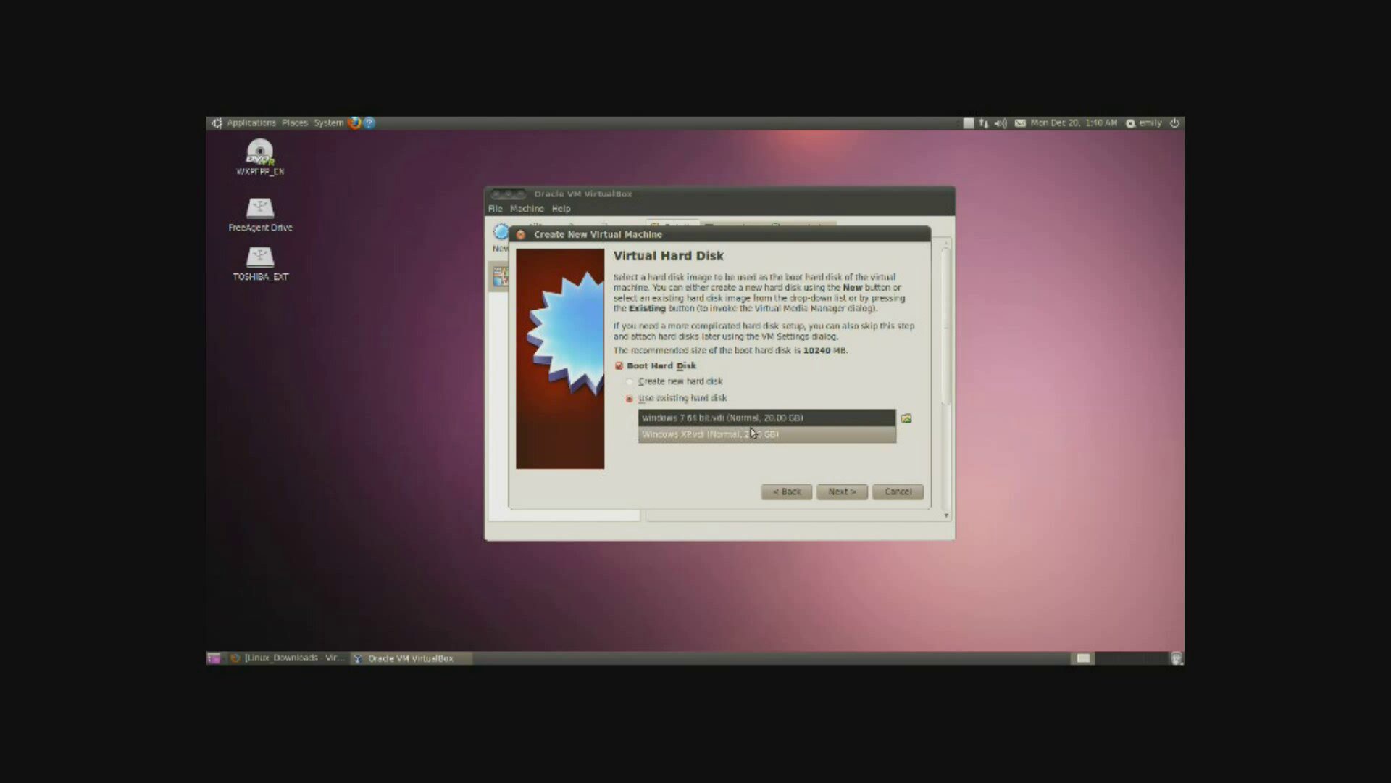
pyautogui.click(754, 418)
pyautogui.click(682, 381)
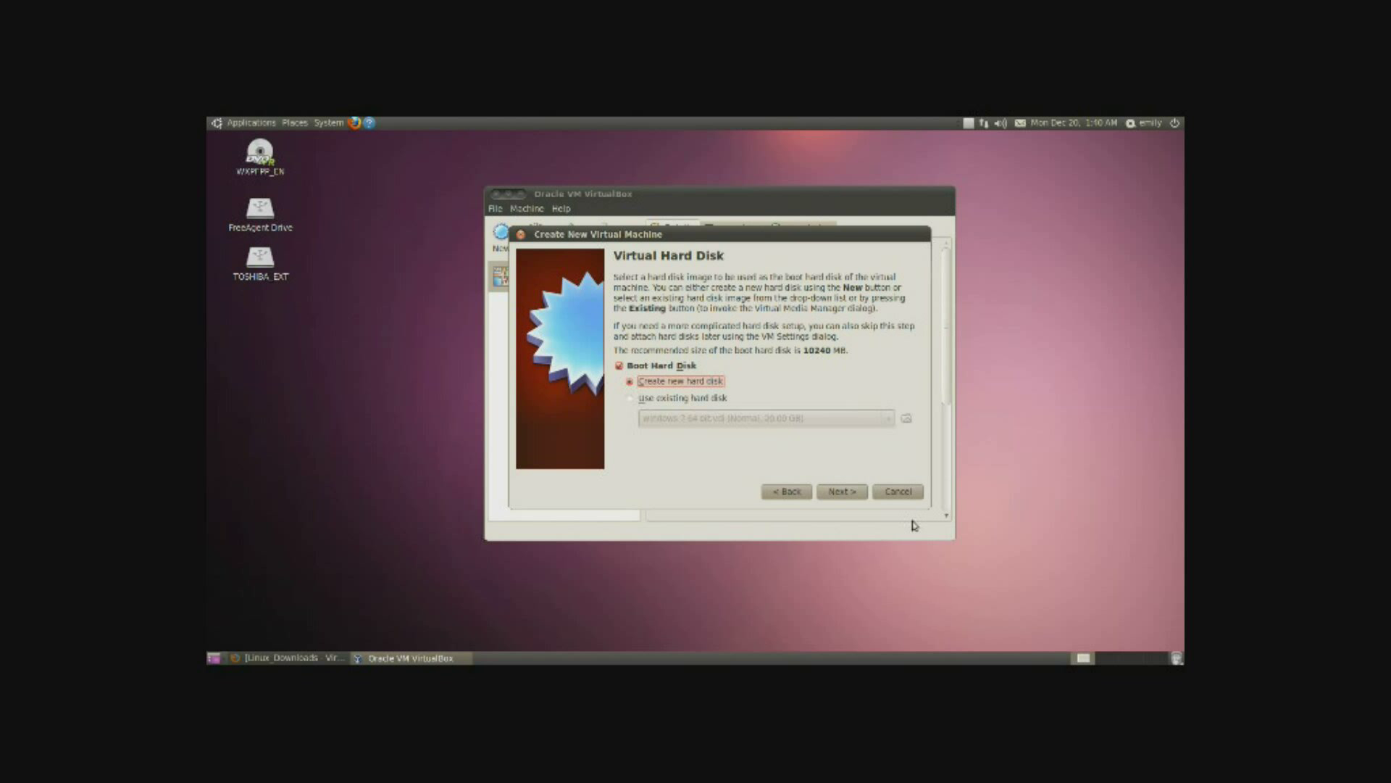
# Step: Start creating a new virtual boot hard disk with dynamically expanding storage
pyautogui.click(839, 495)
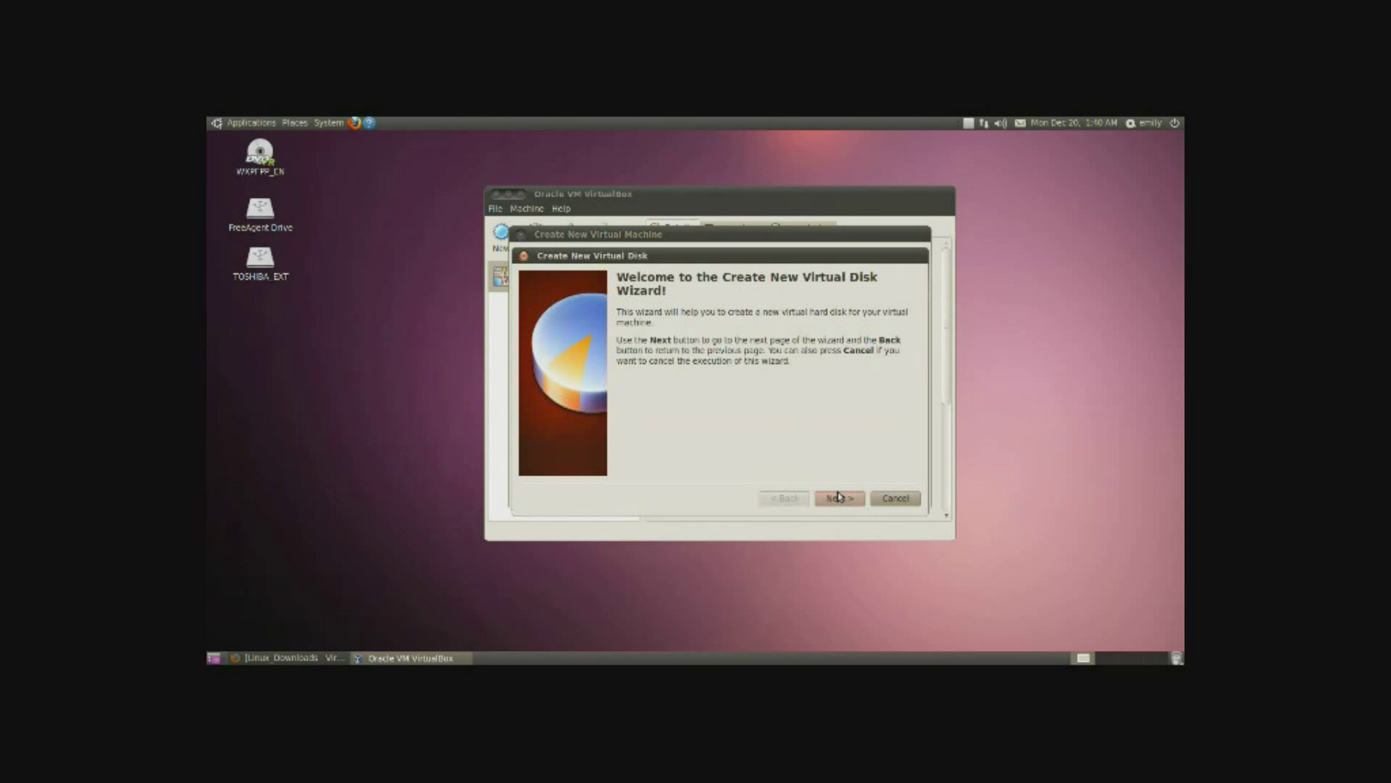
pyautogui.click(843, 500)
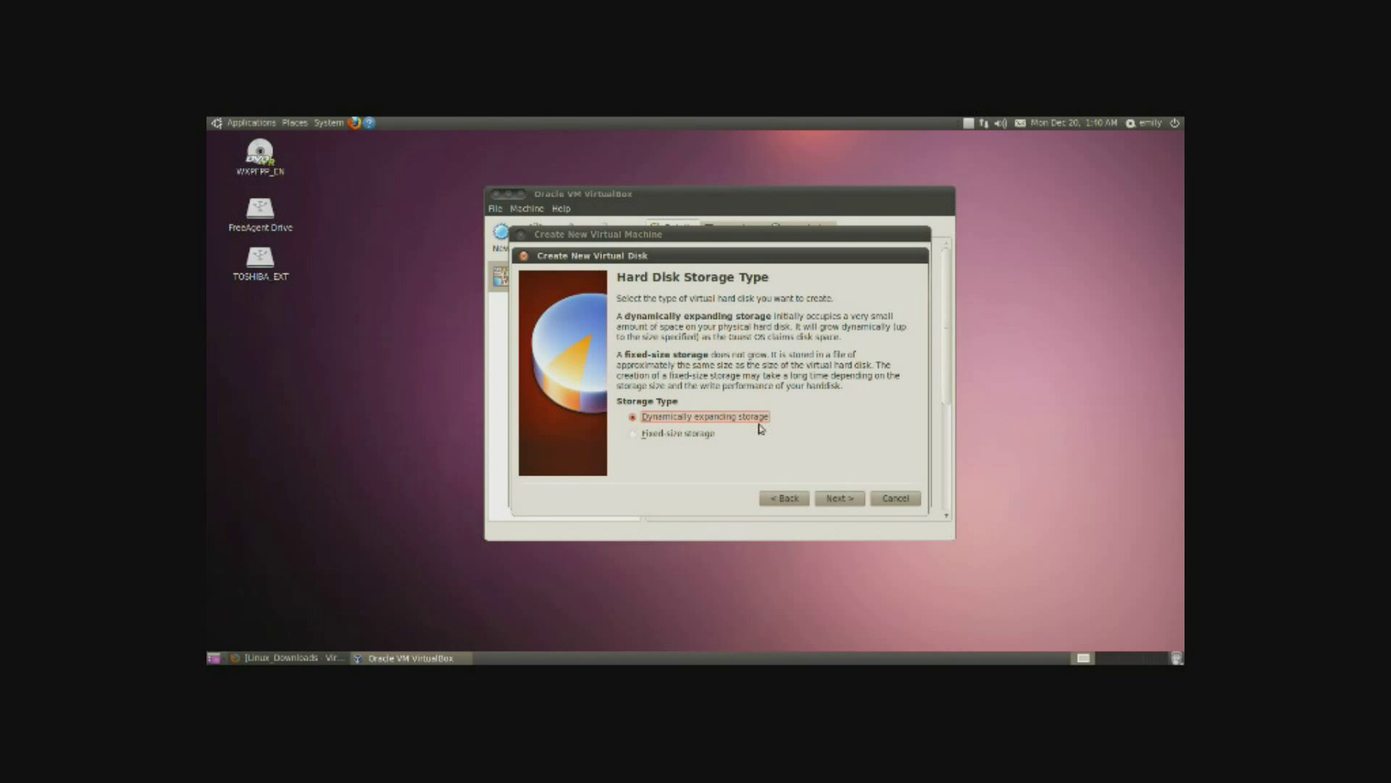
pyautogui.click(701, 436)
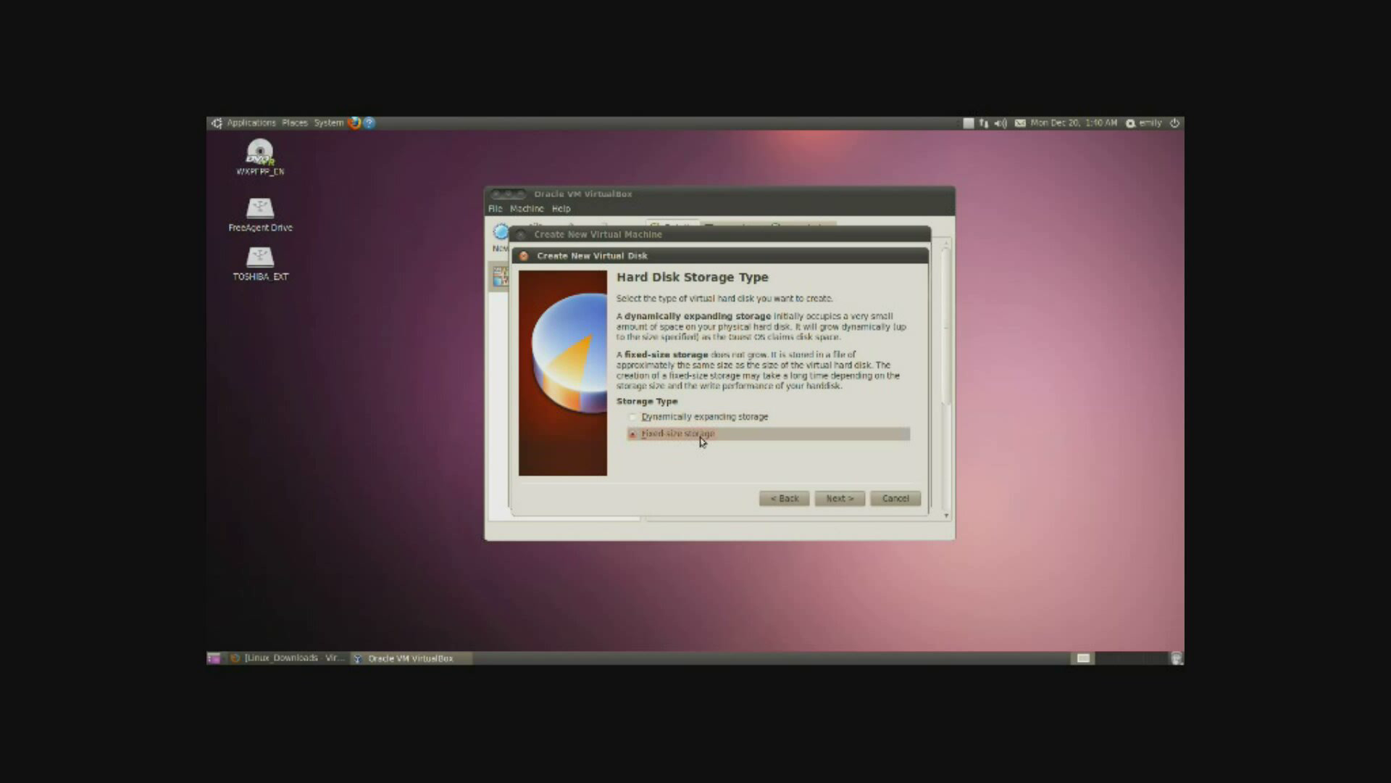
pyautogui.click(692, 418)
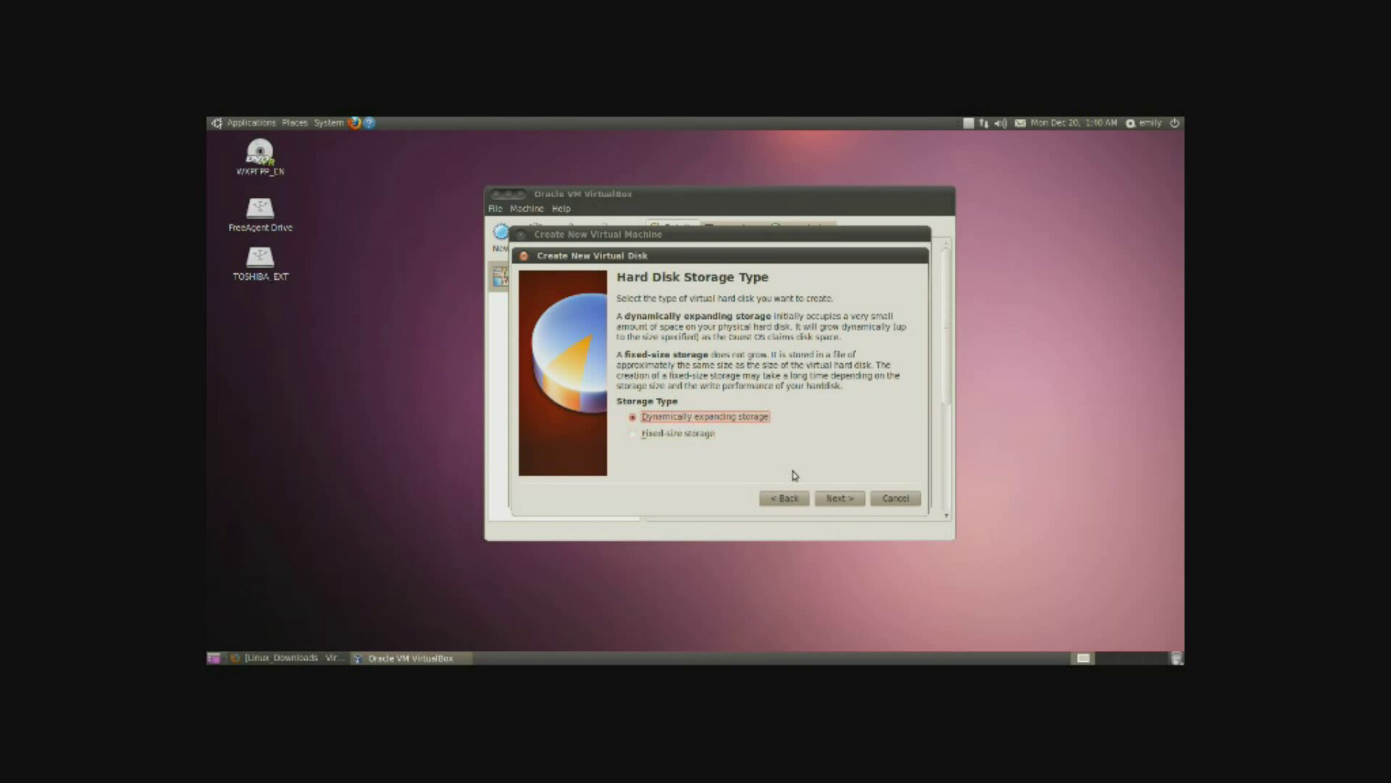
pyautogui.click(841, 499)
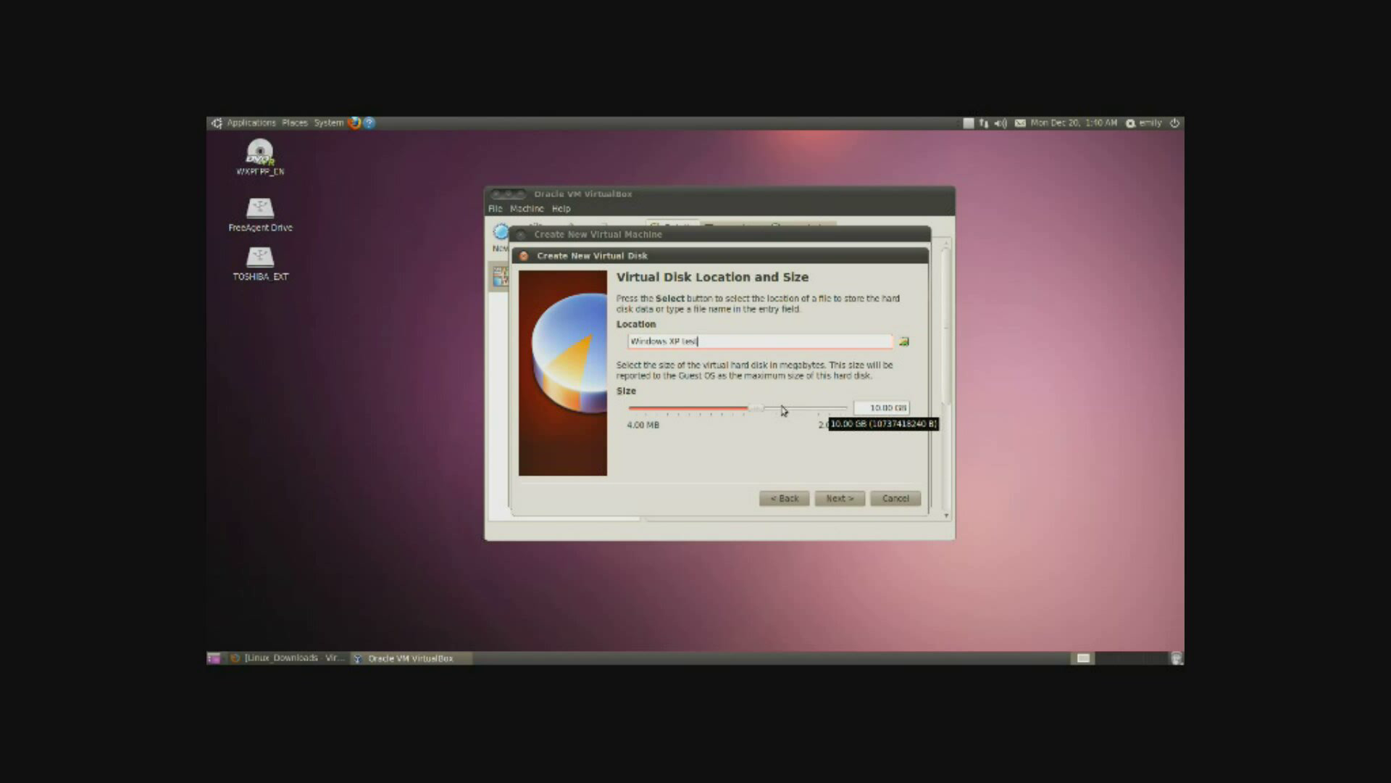
# Step: Reduce the virtual disk size to 2.50 GB and return to the storage type choice
pyautogui.click(694, 411)
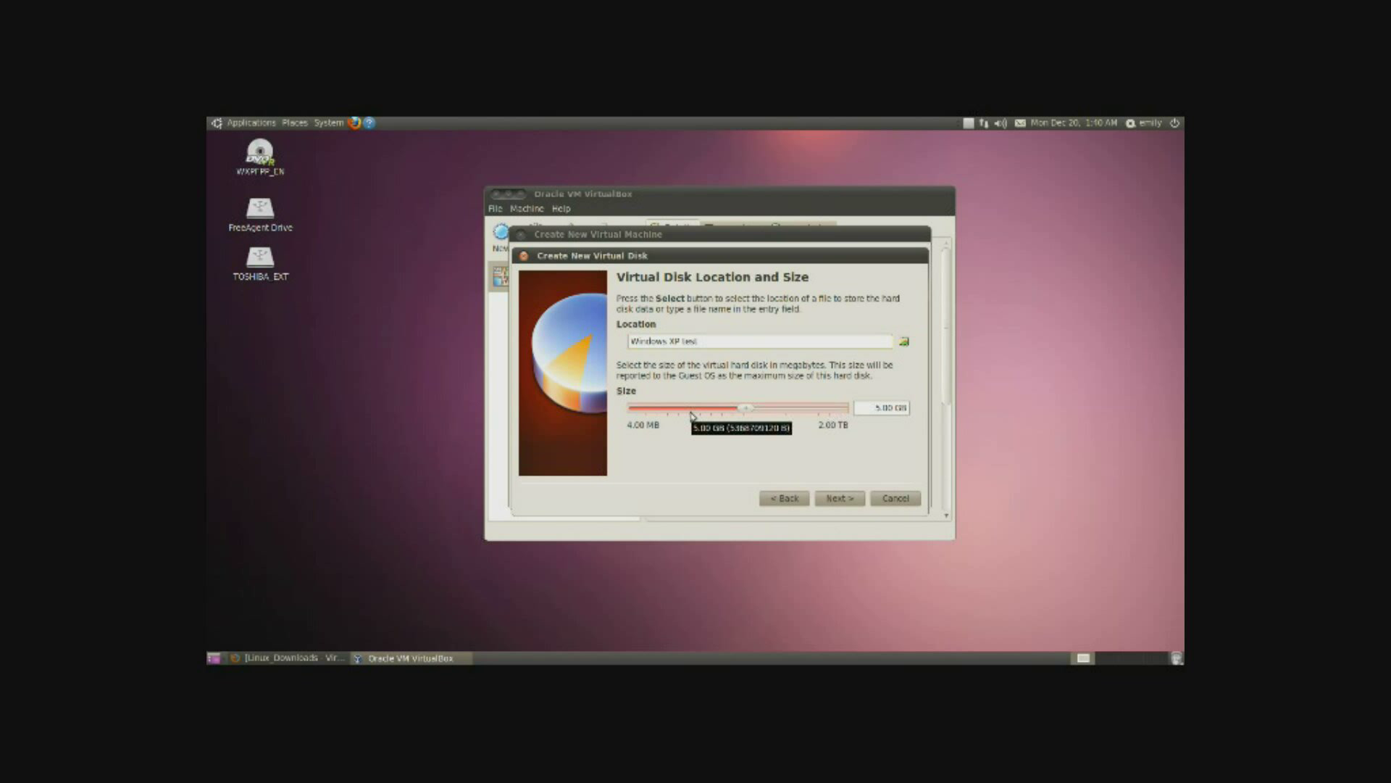
pyautogui.click(691, 410)
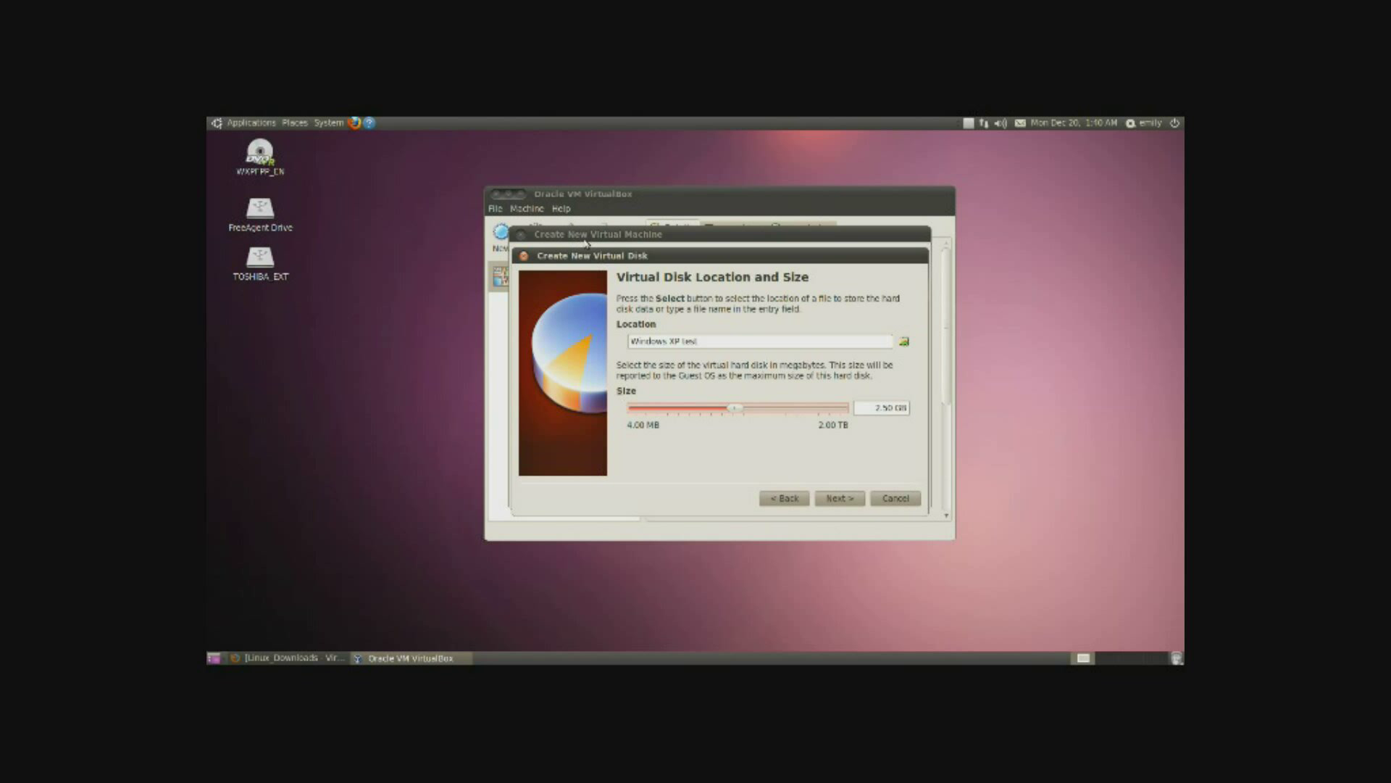
pyautogui.click(781, 499)
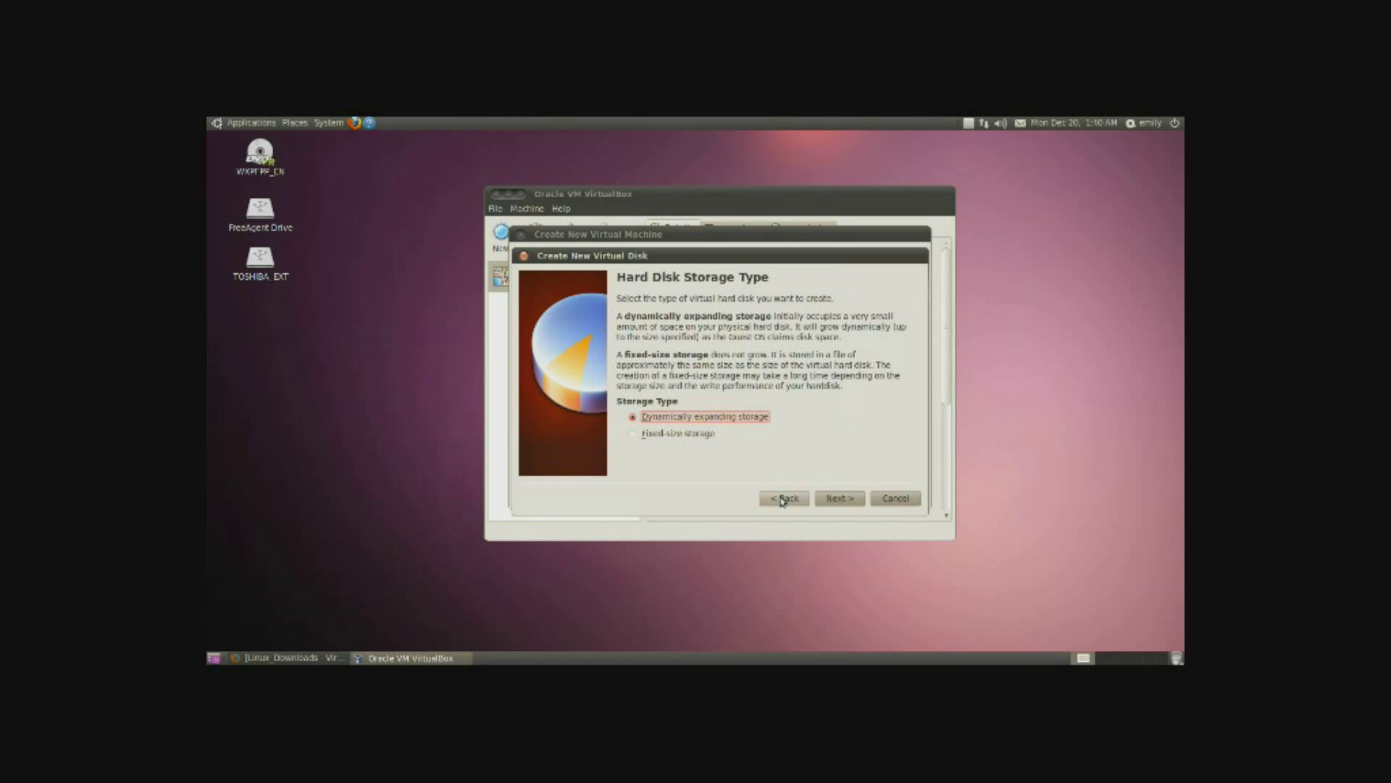
# Step: Create the boot hard disk as fixed-size storage of 1.50 GB and finish creating the virtual machine
pyautogui.click(686, 434)
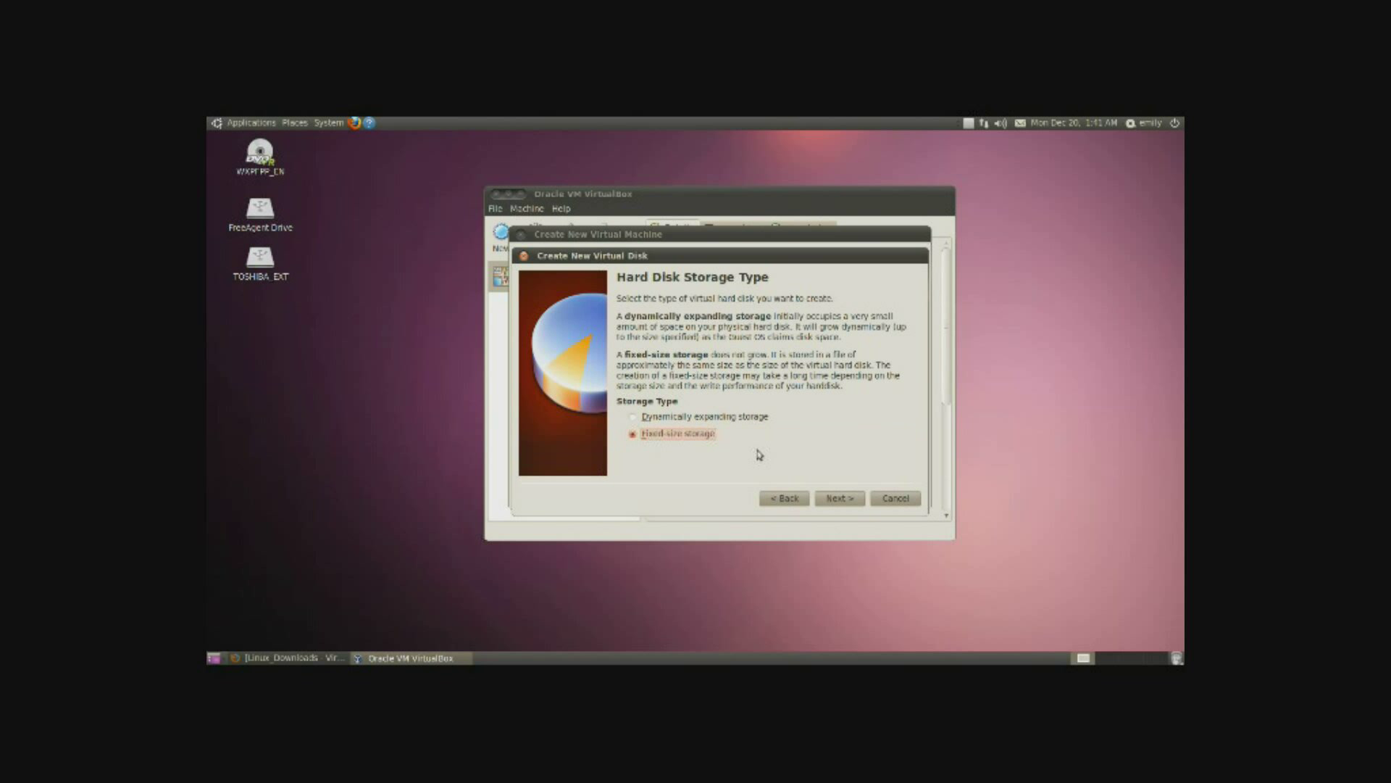
pyautogui.click(841, 500)
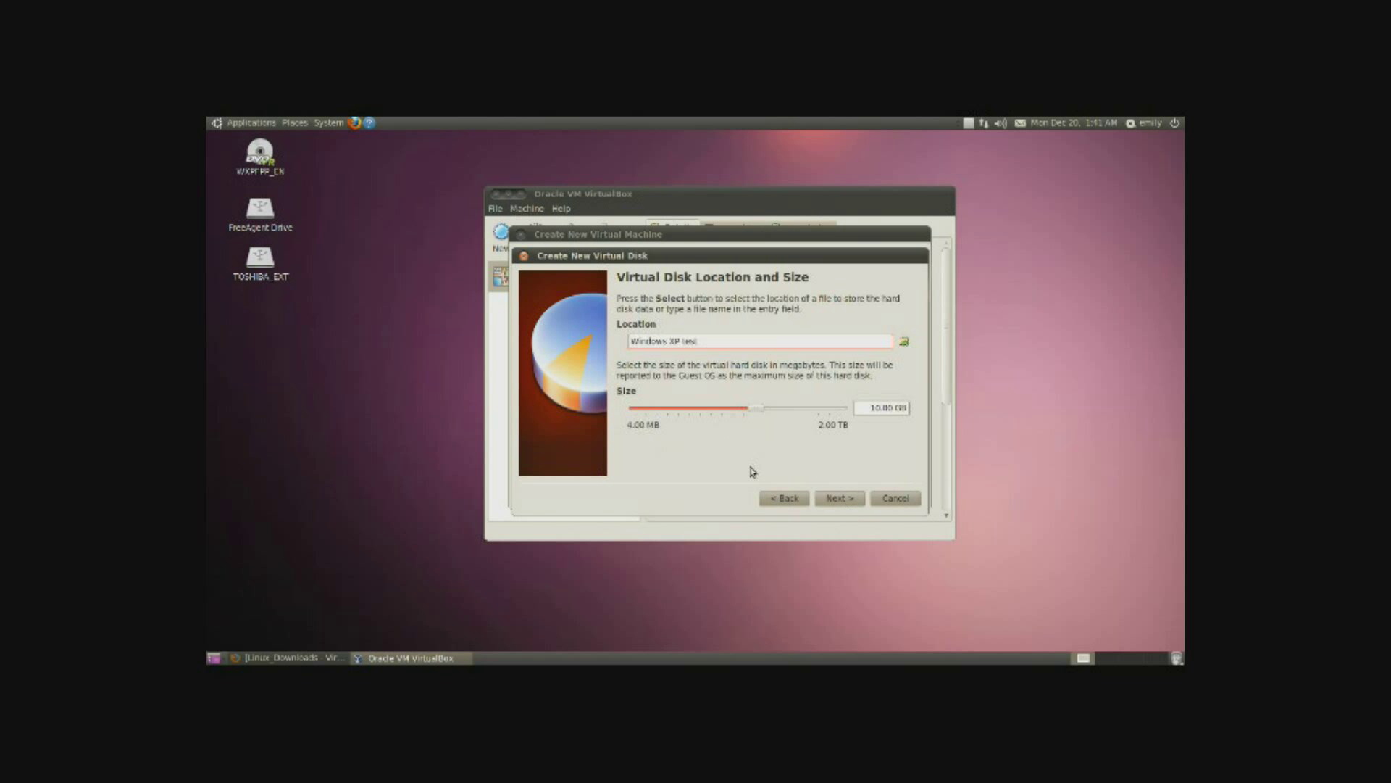
pyautogui.click(652, 416)
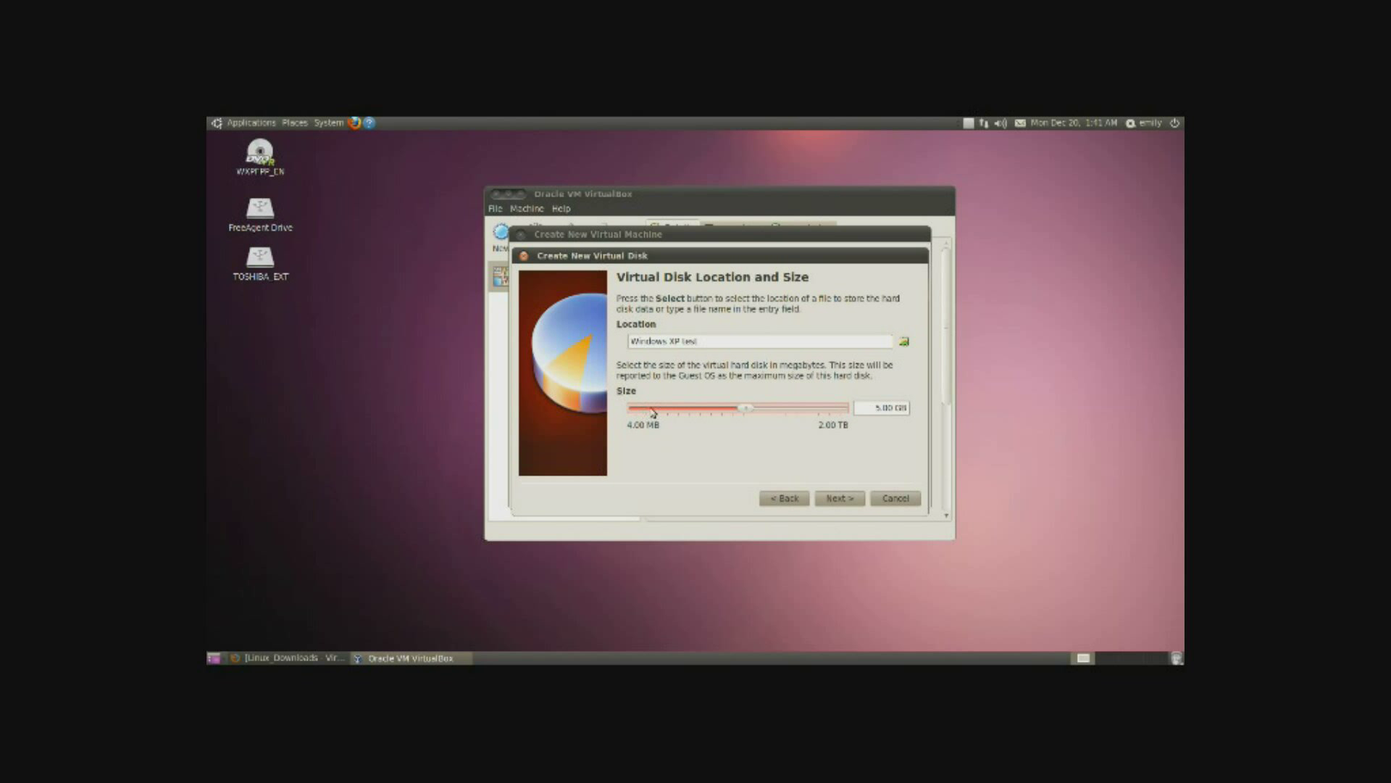
pyautogui.click(840, 498)
pyautogui.click(834, 497)
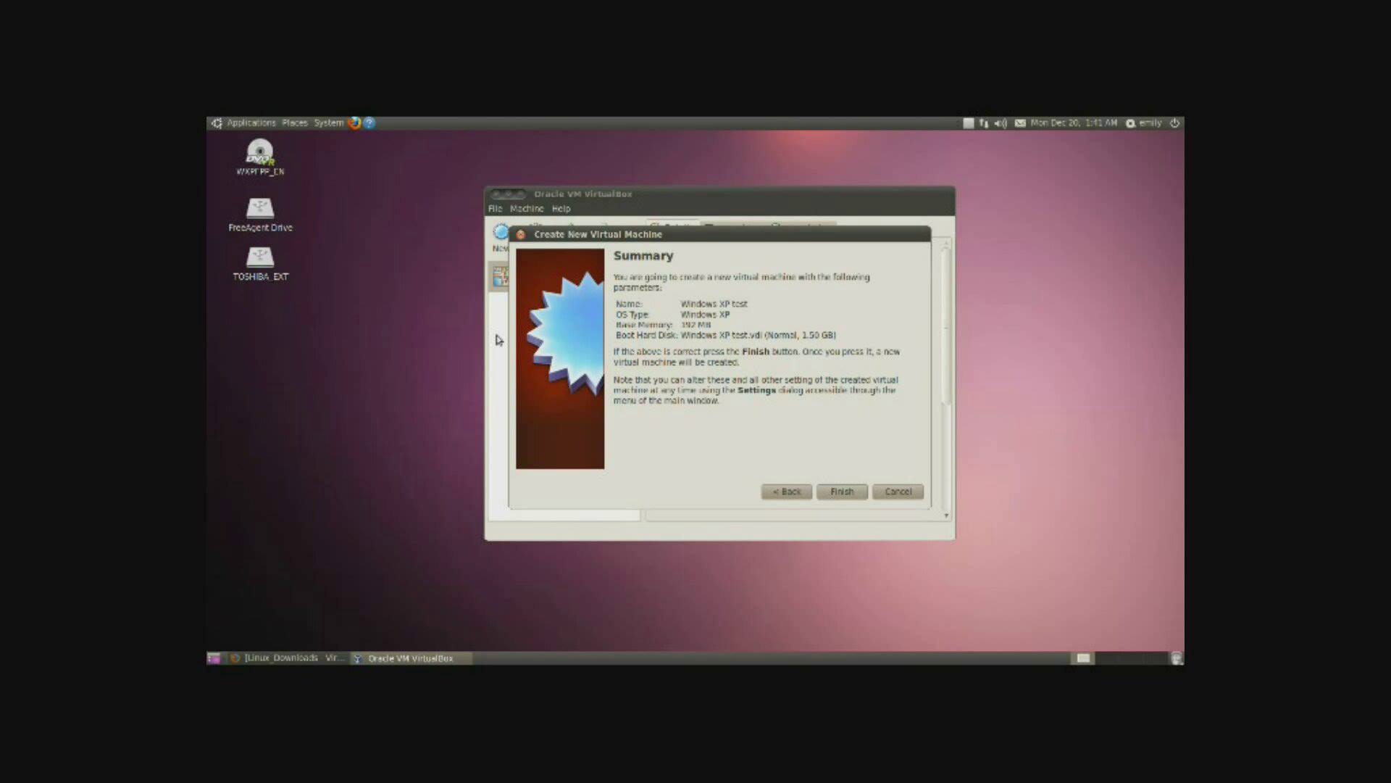
pyautogui.click(843, 491)
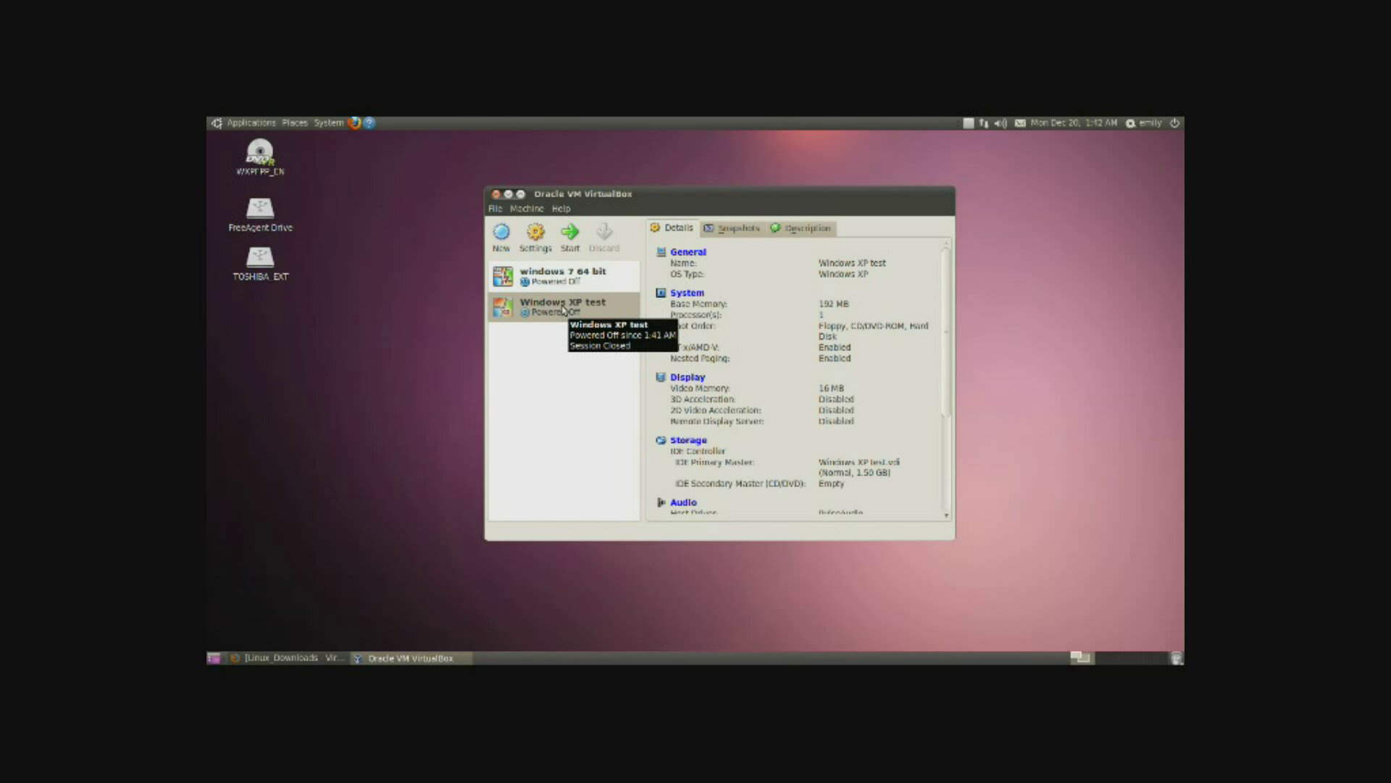
# Step: In the Windows XP test machine's settings, add a USB device filter for Toshiba USB2.0 Drive R00 [0143]
pyautogui.click(535, 246)
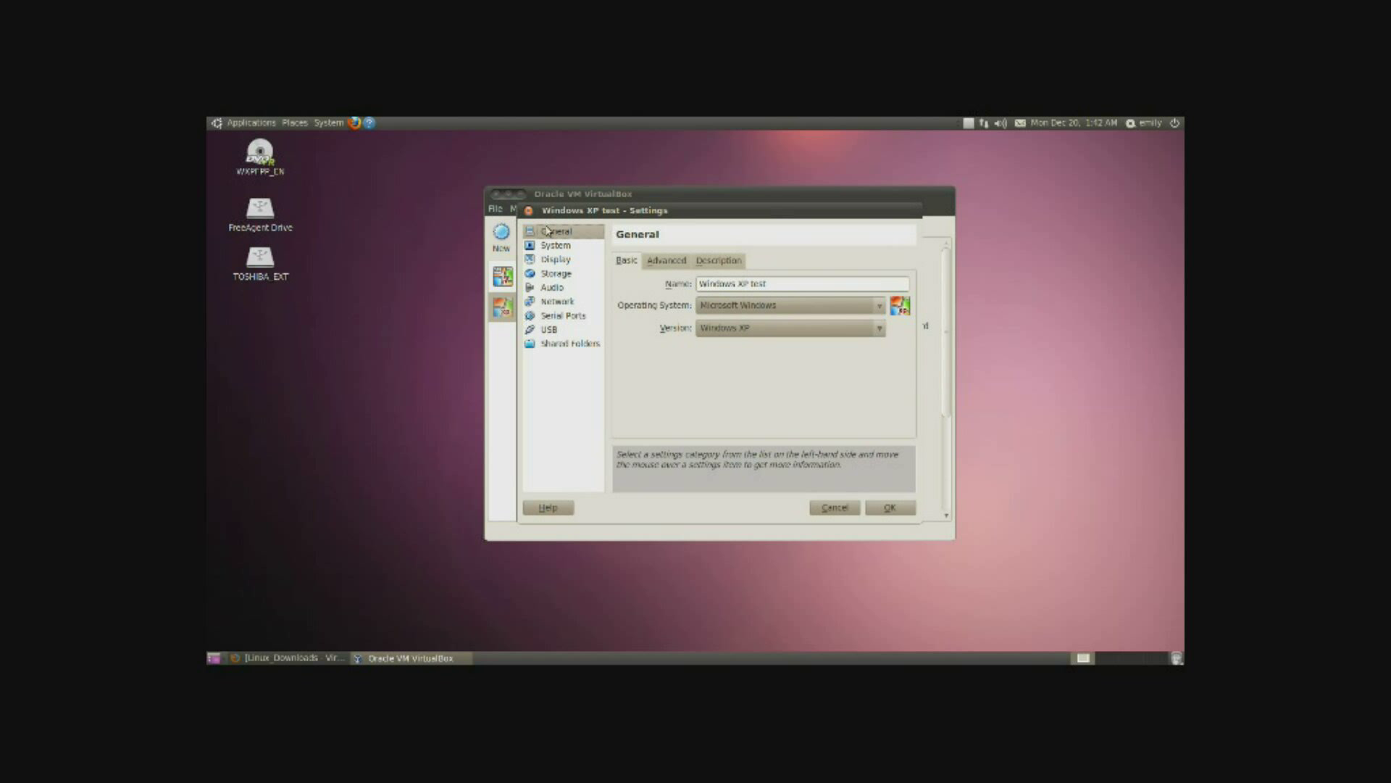
pyautogui.click(552, 249)
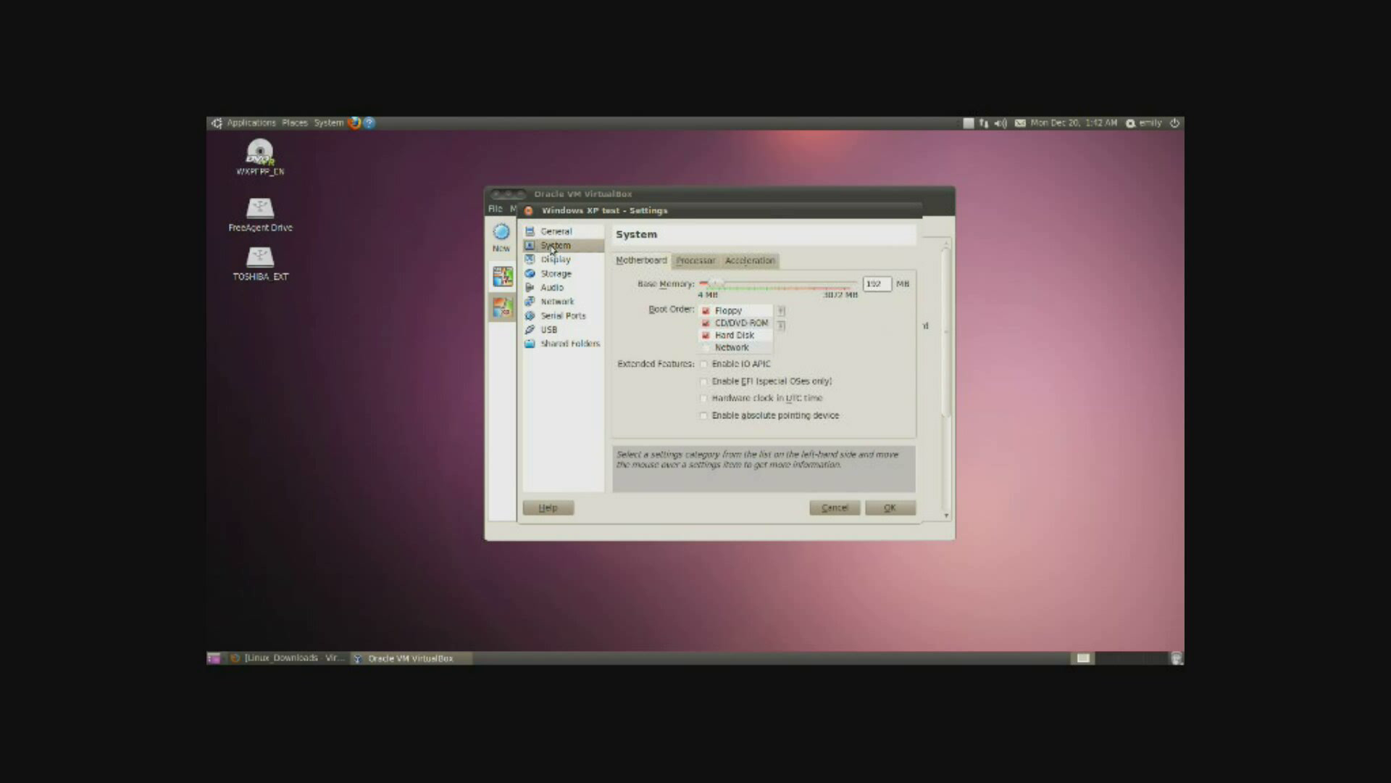
pyautogui.click(553, 262)
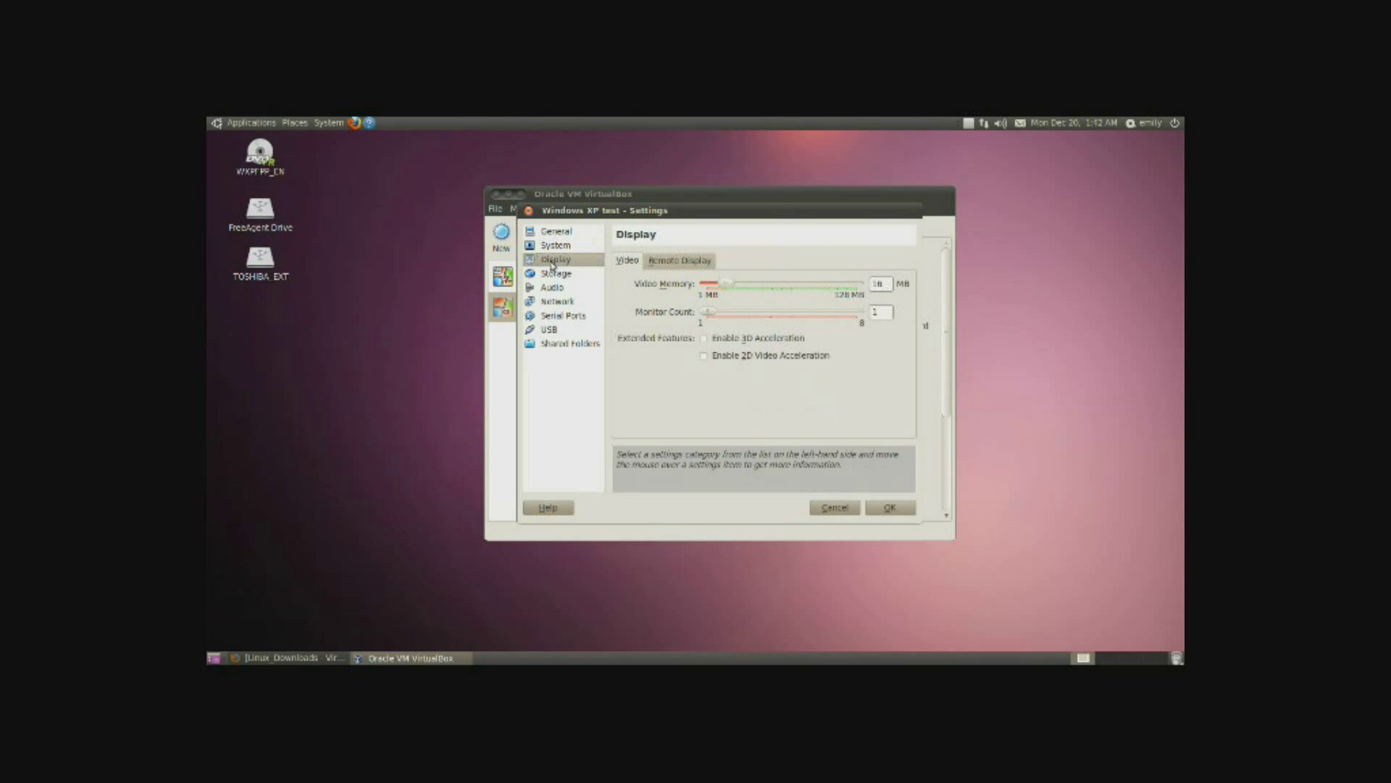
pyautogui.click(540, 250)
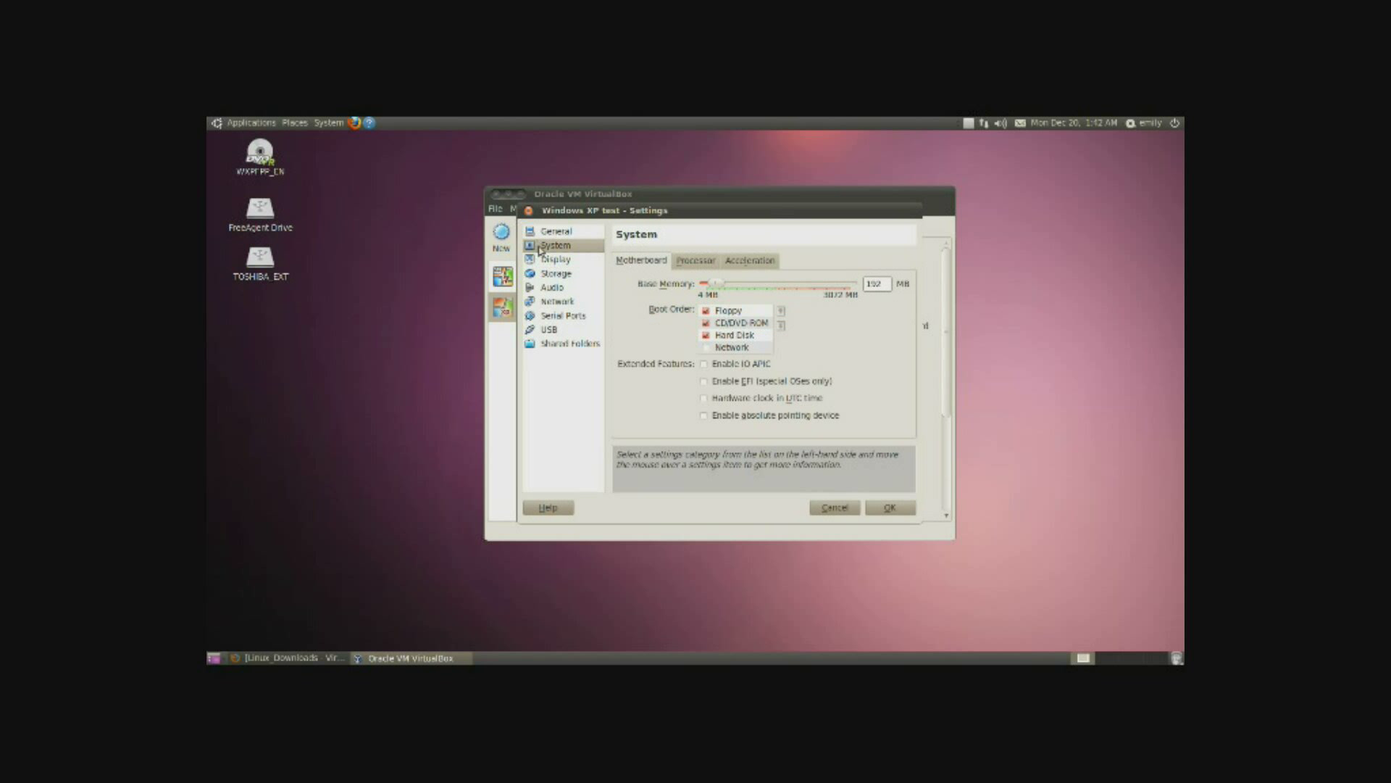
pyautogui.click(555, 334)
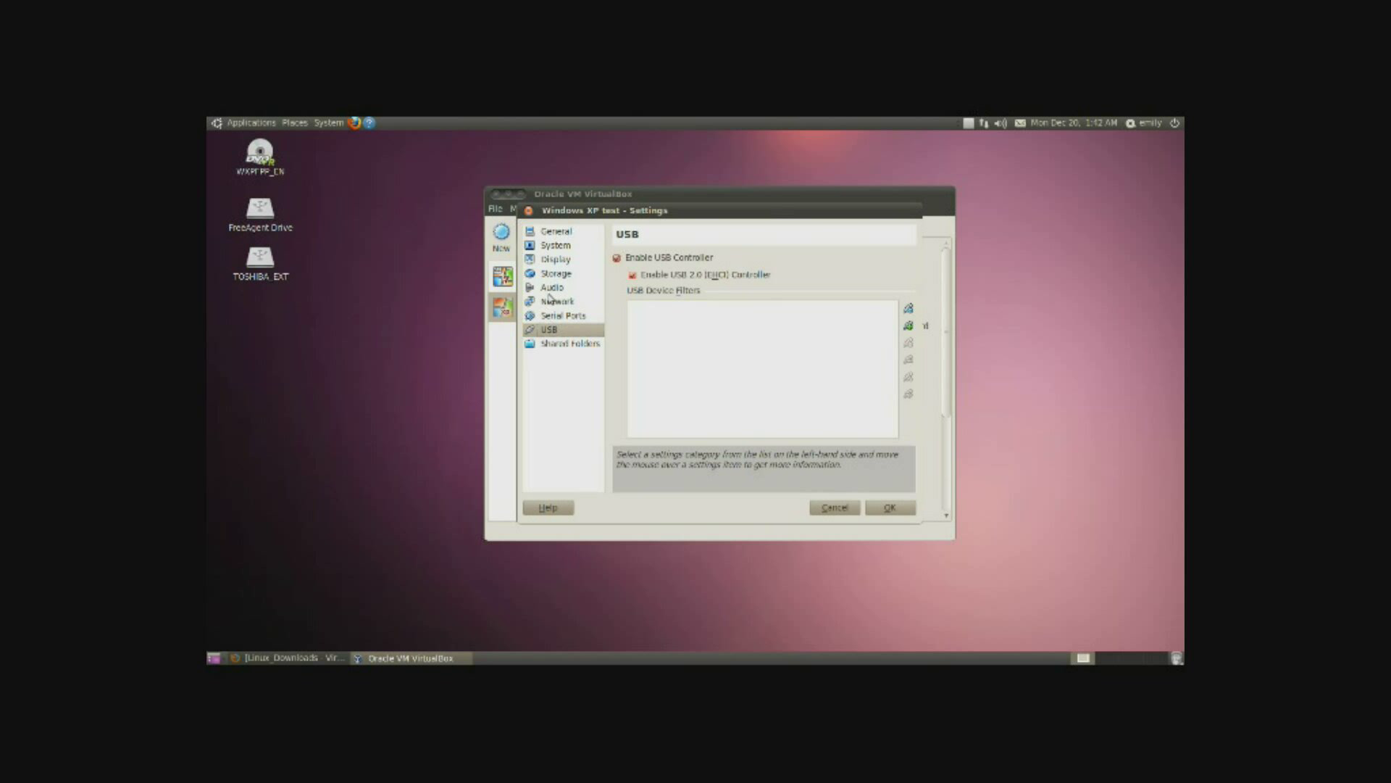
pyautogui.click(908, 325)
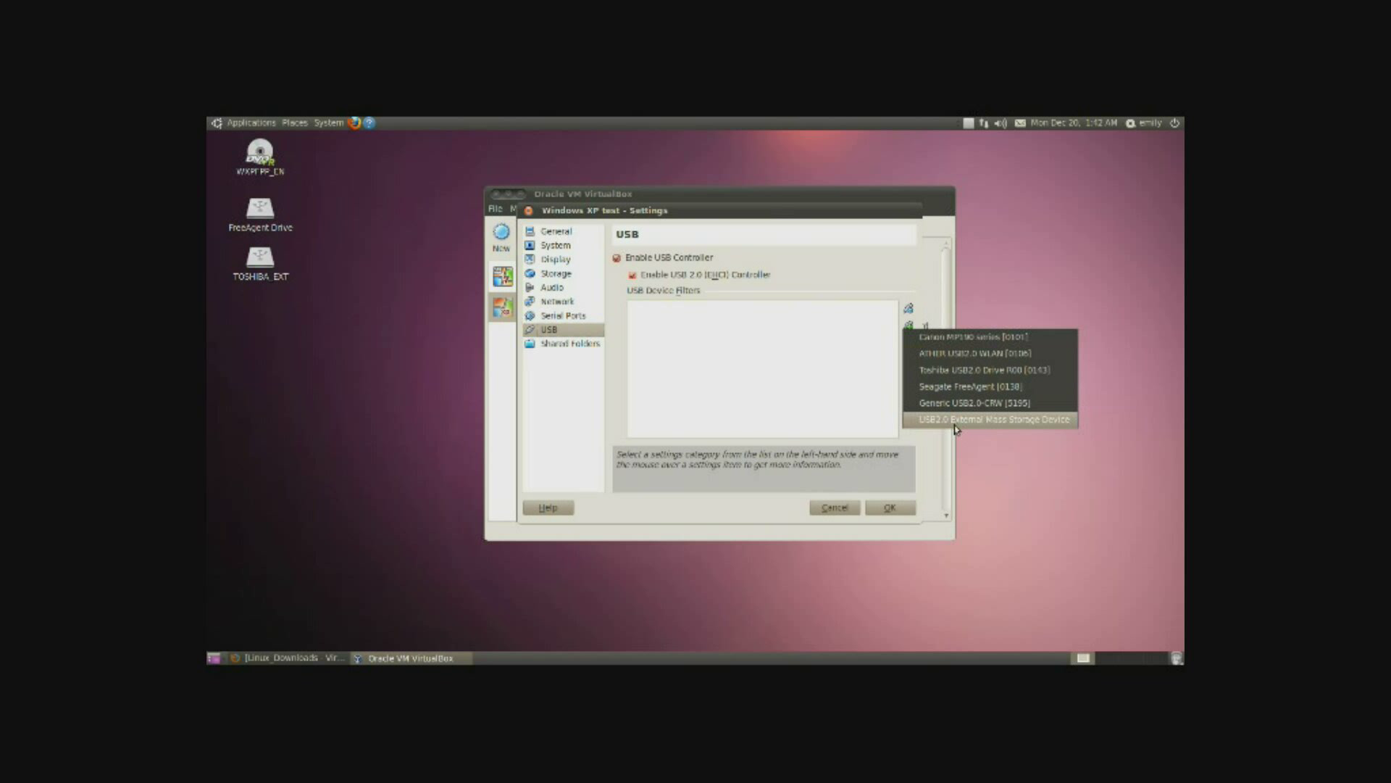
pyautogui.moveTo(940, 379)
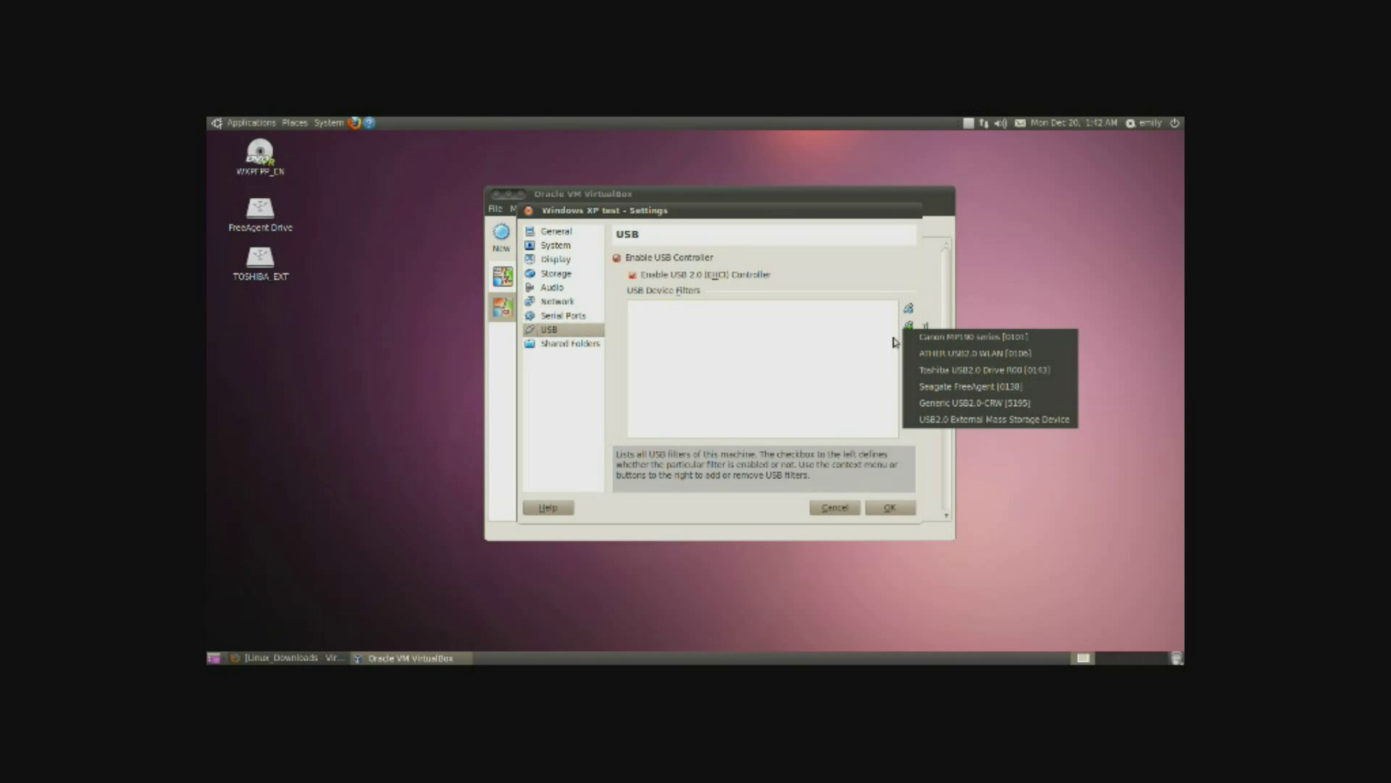
pyautogui.click(939, 369)
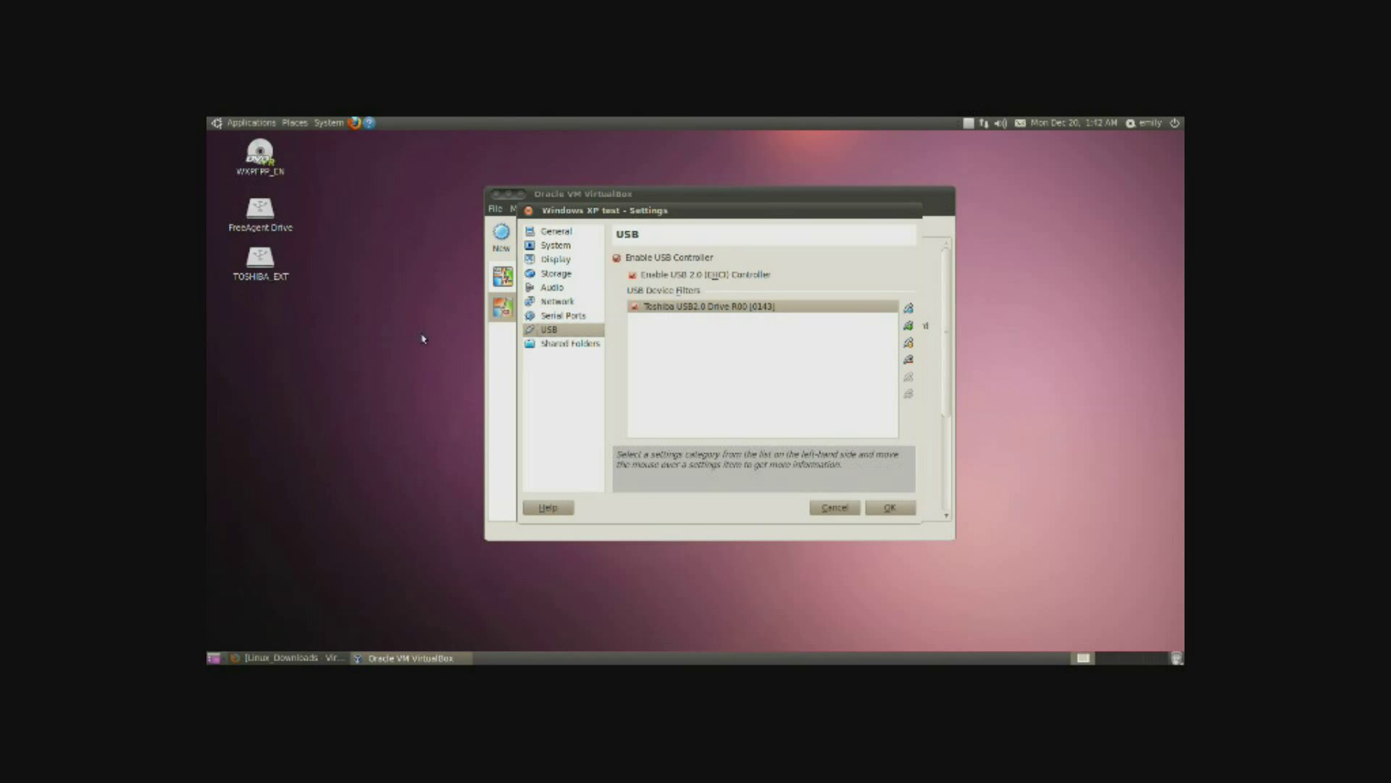
# Step: Add the host user's home folder as a shared folder of the machine, without read-only access
pyautogui.click(551, 344)
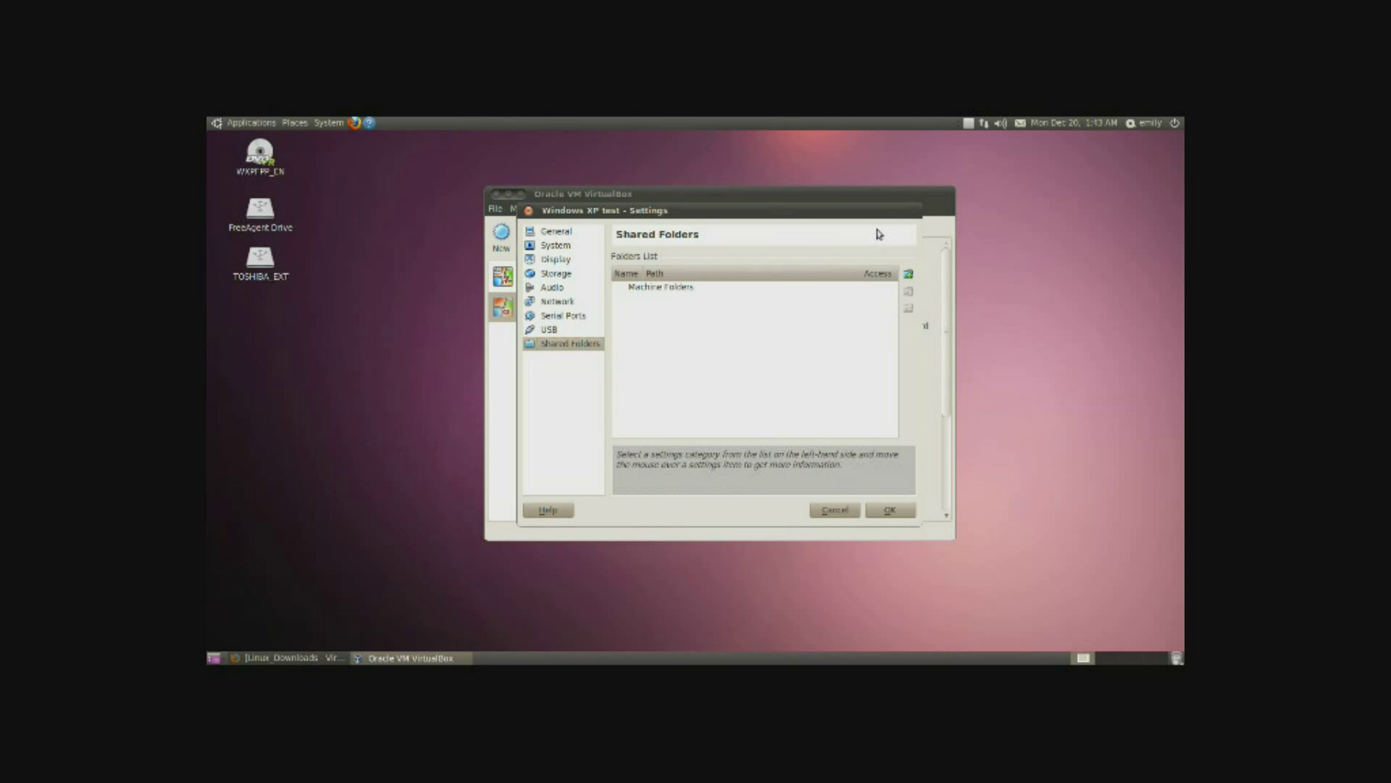
pyautogui.click(908, 273)
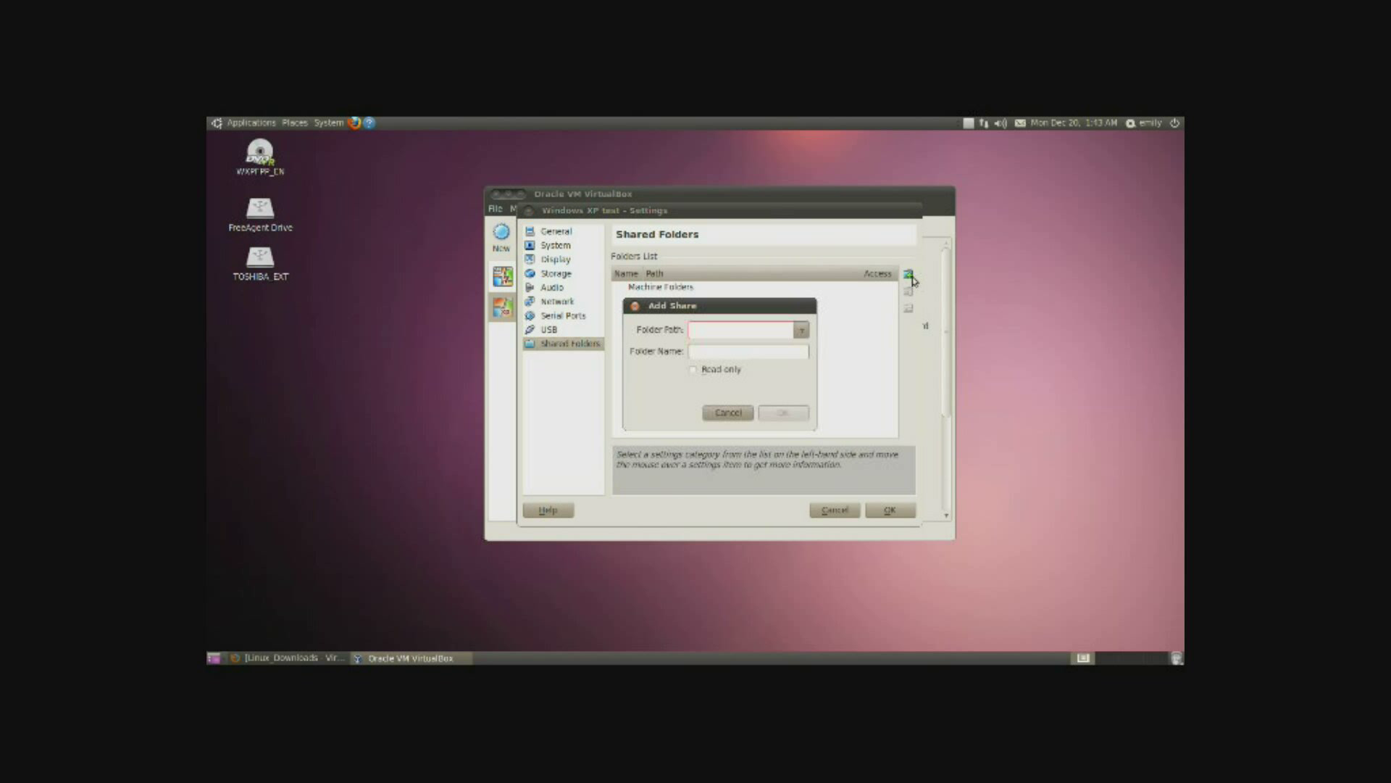
pyautogui.click(801, 330)
pyautogui.click(774, 350)
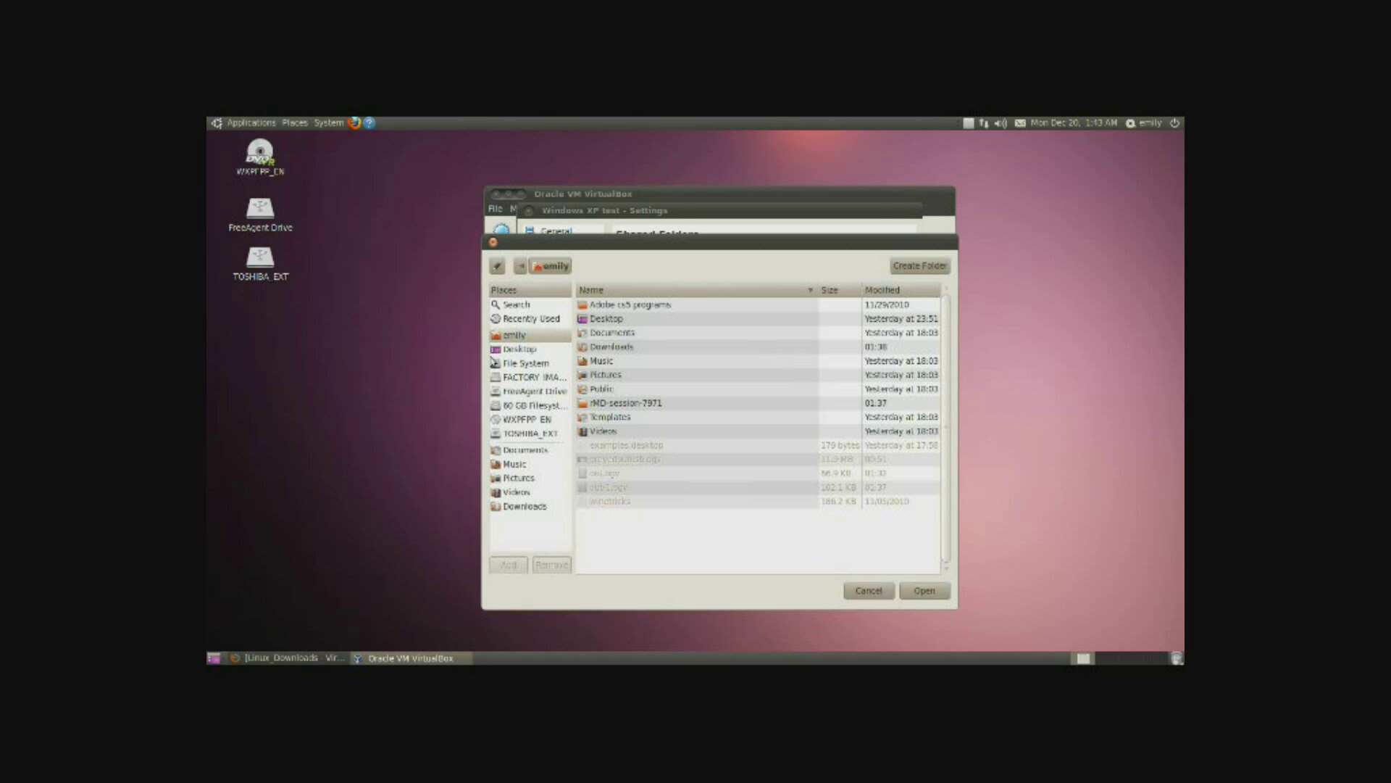
pyautogui.click(511, 362)
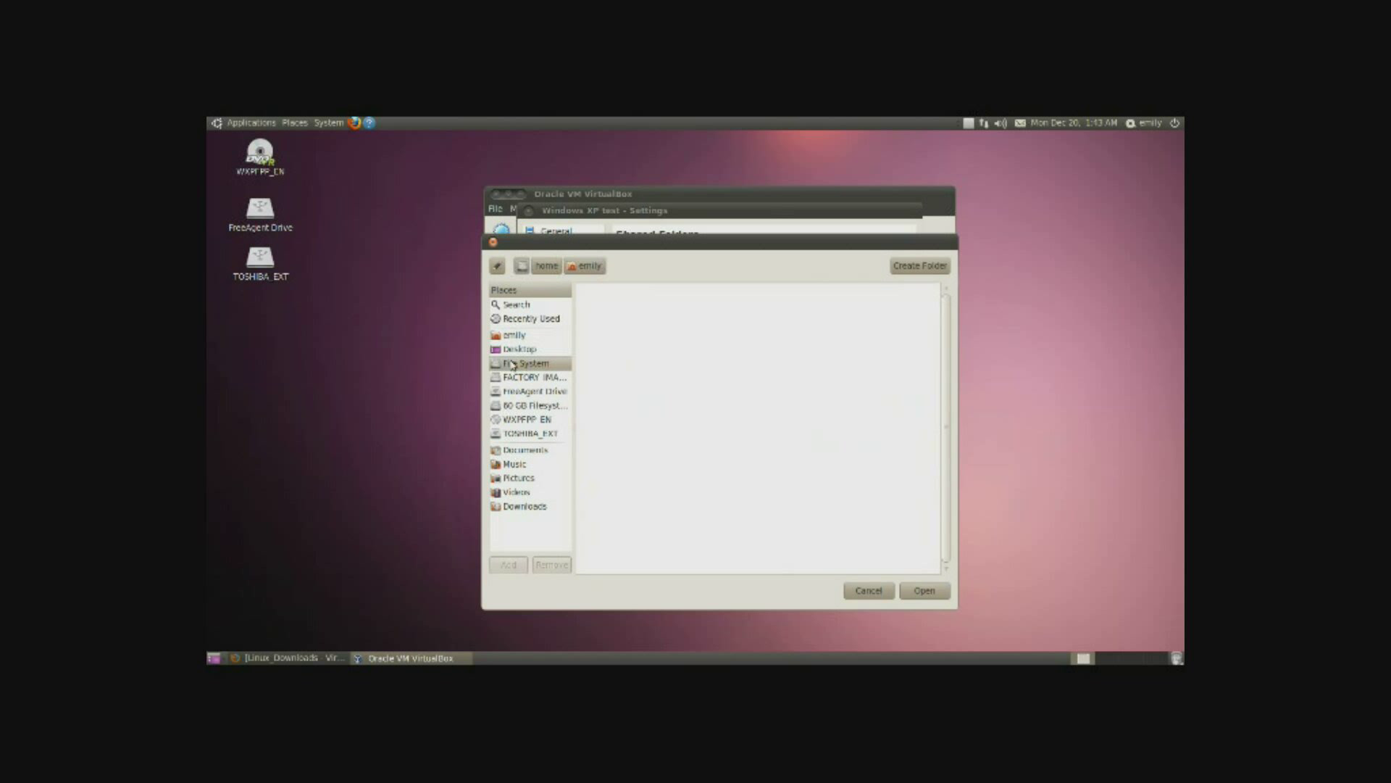
pyautogui.click(516, 334)
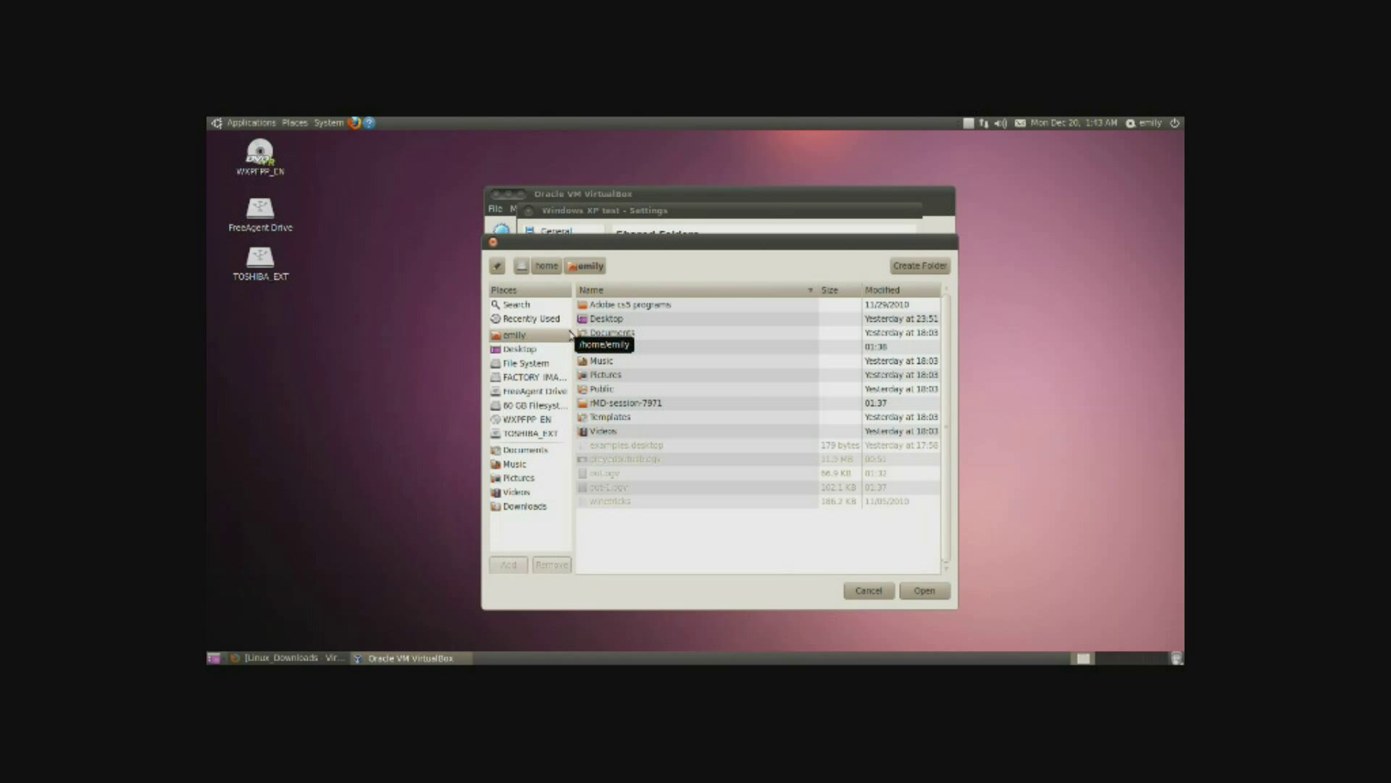
pyautogui.click(913, 591)
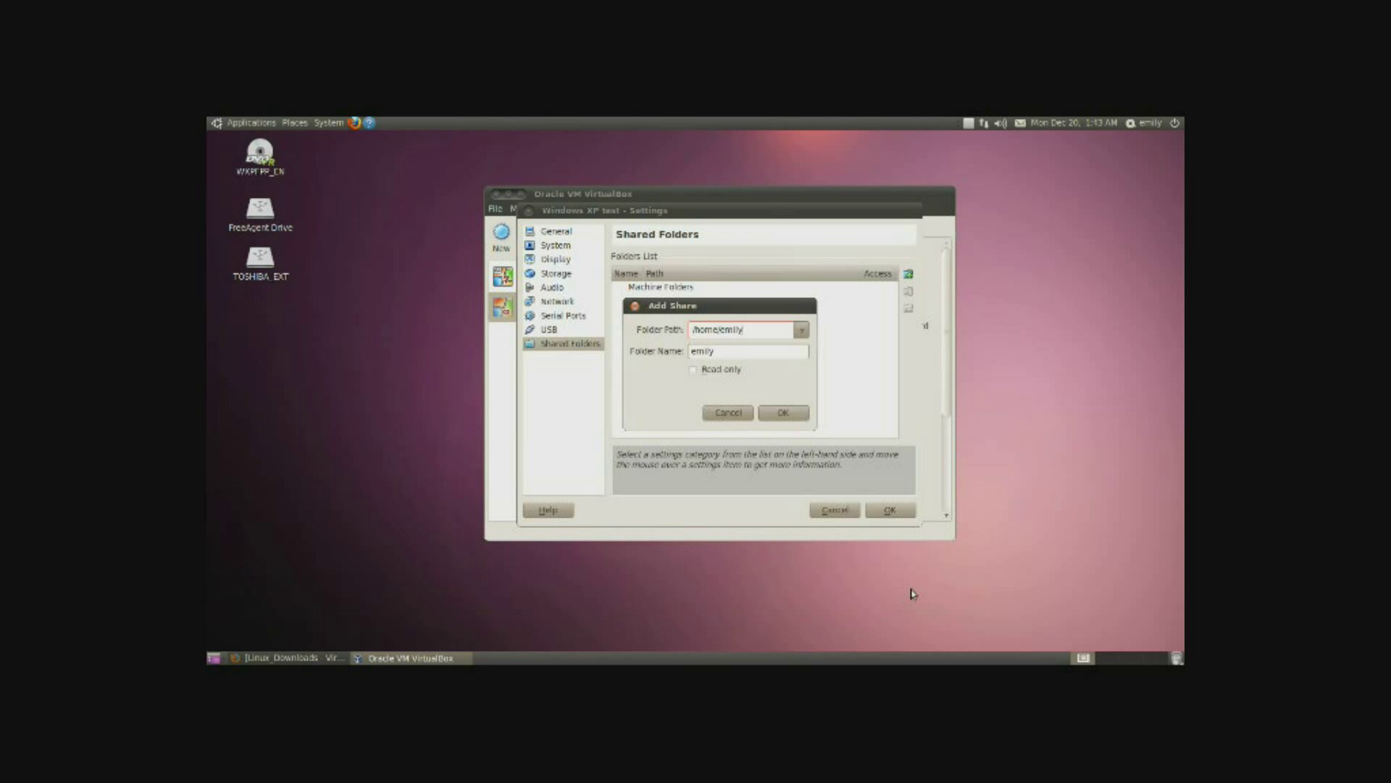
pyautogui.click(781, 412)
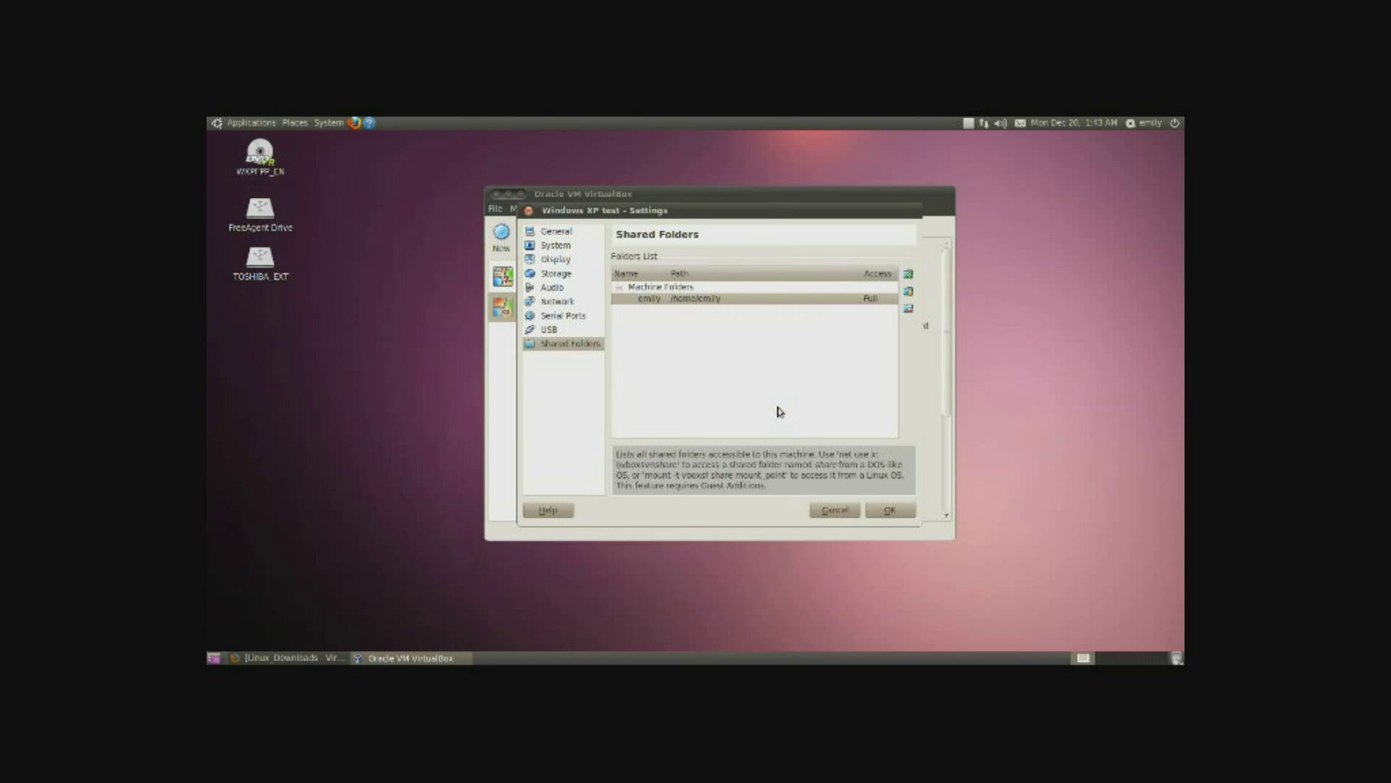
# Step: Assign Host Drive LITE-ON DVDRW LH-20A1P (sr1) to the empty CD/DVD device on the machine's IDE controller
pyautogui.click(561, 317)
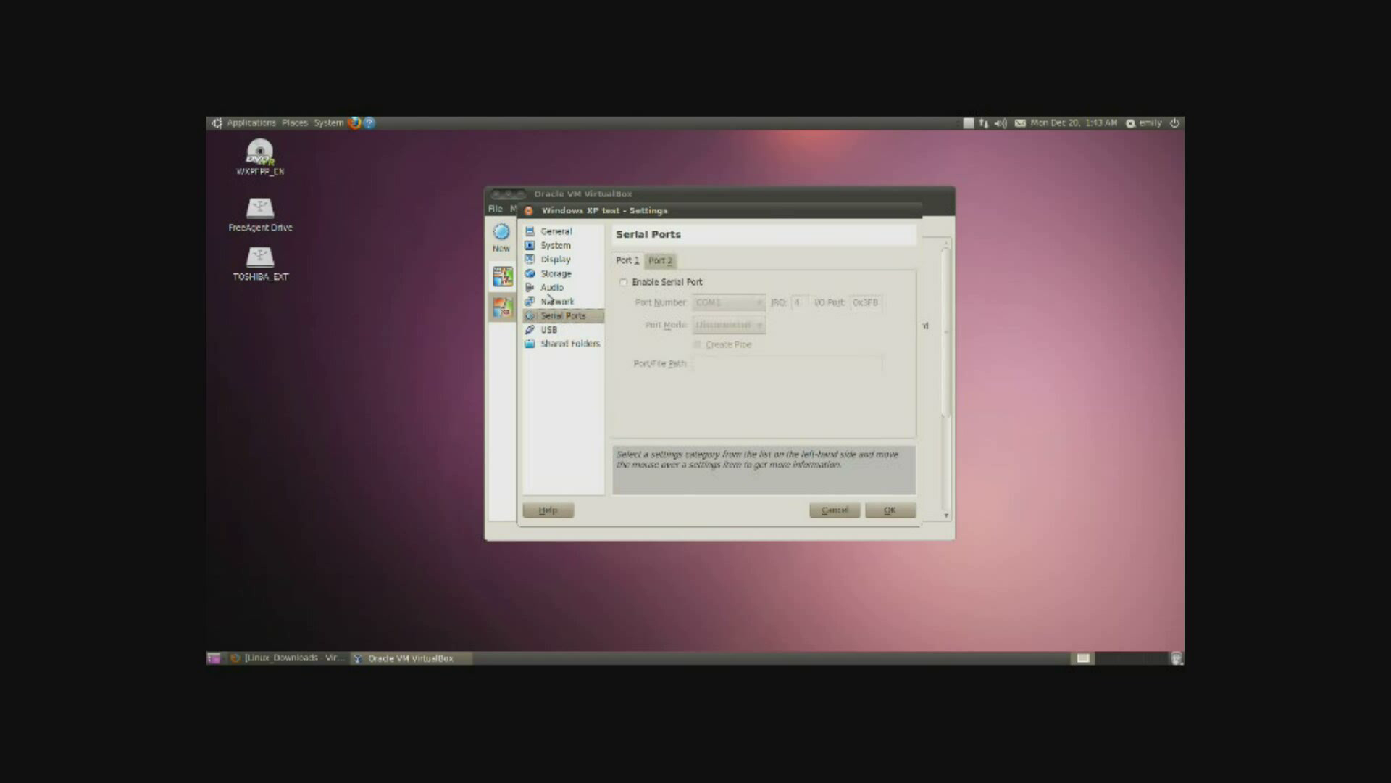
pyautogui.click(554, 302)
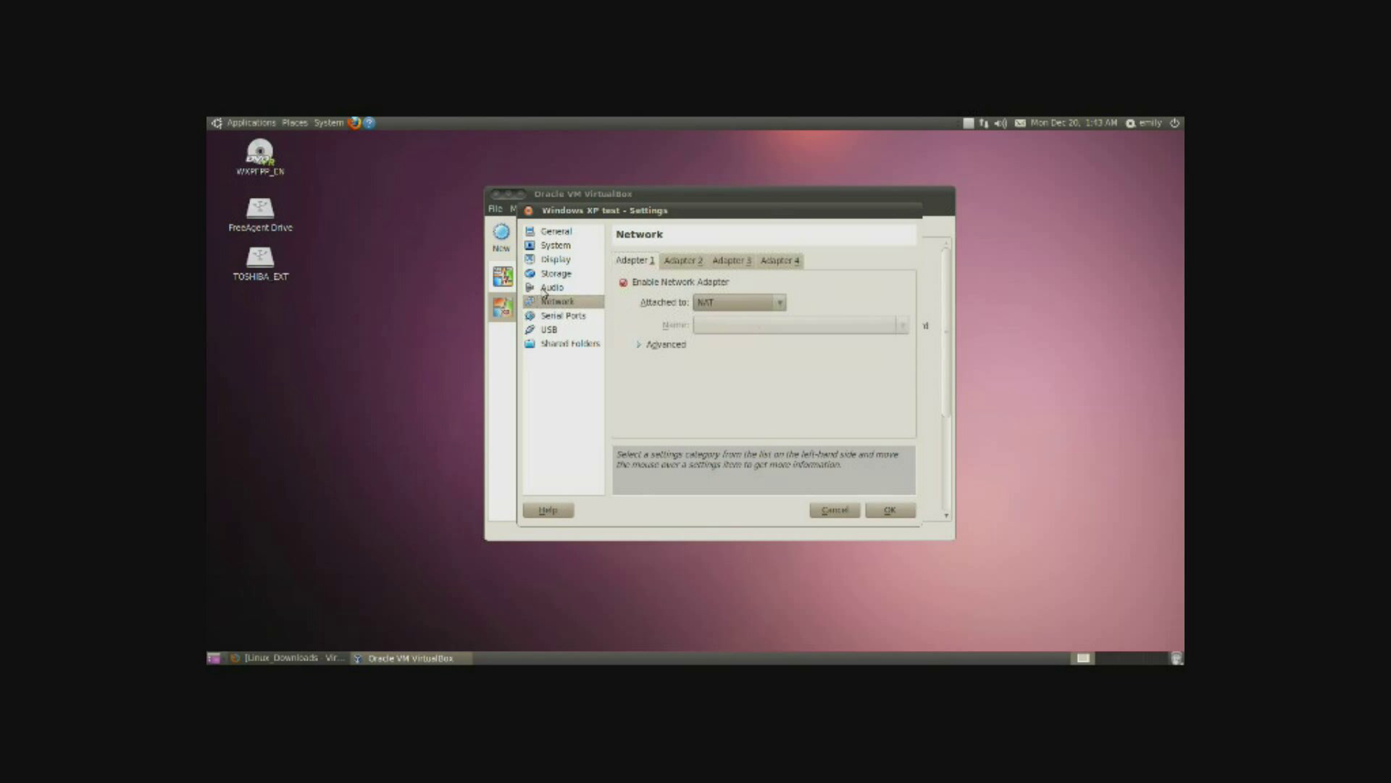
pyautogui.click(545, 289)
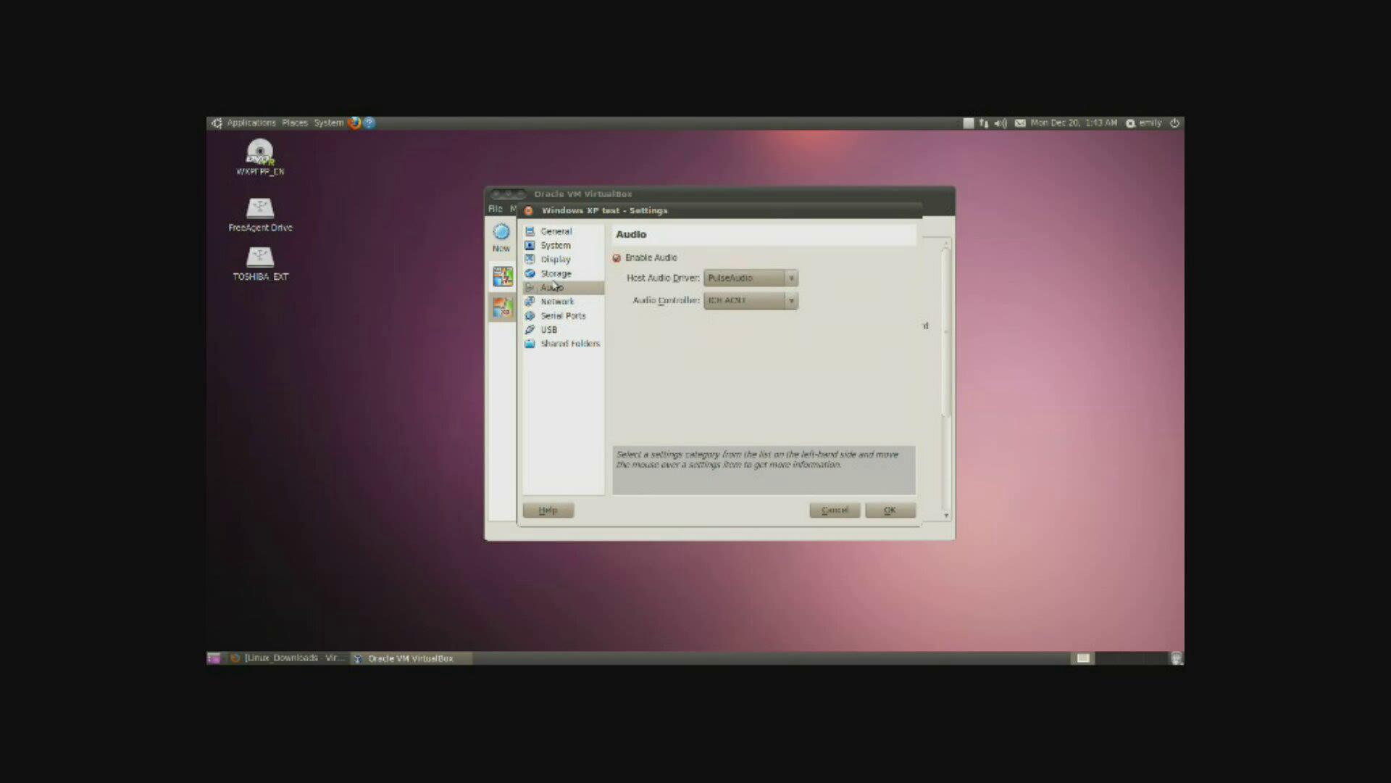
pyautogui.click(554, 275)
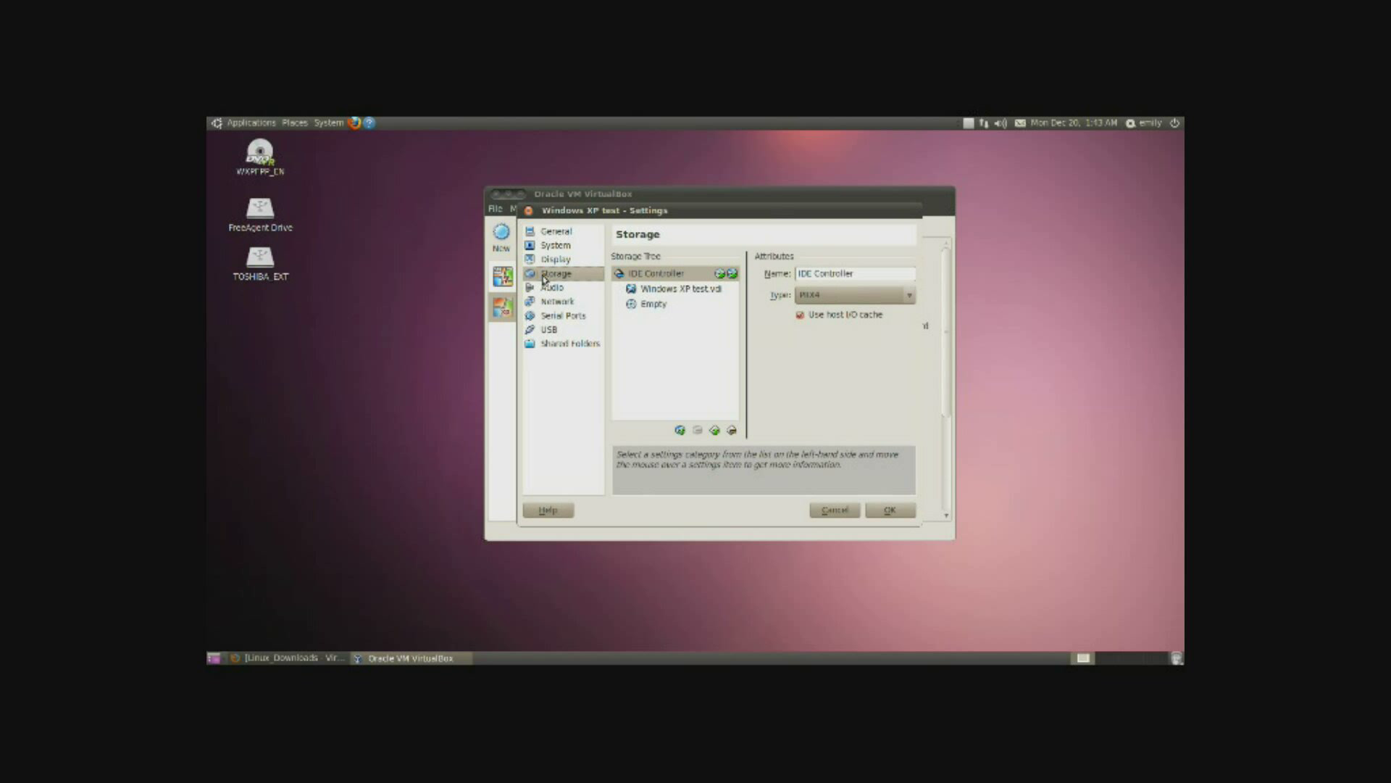
pyautogui.click(661, 290)
pyautogui.click(653, 305)
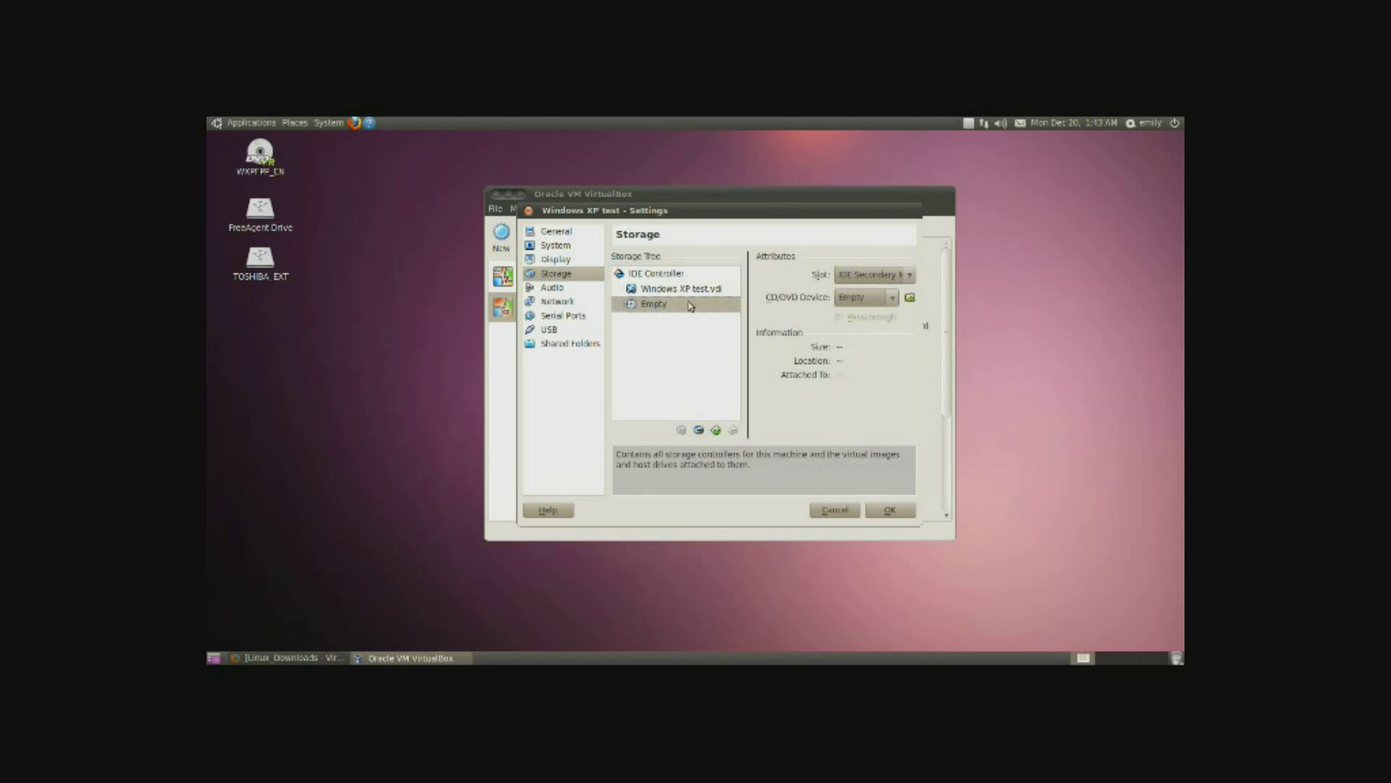
pyautogui.click(893, 301)
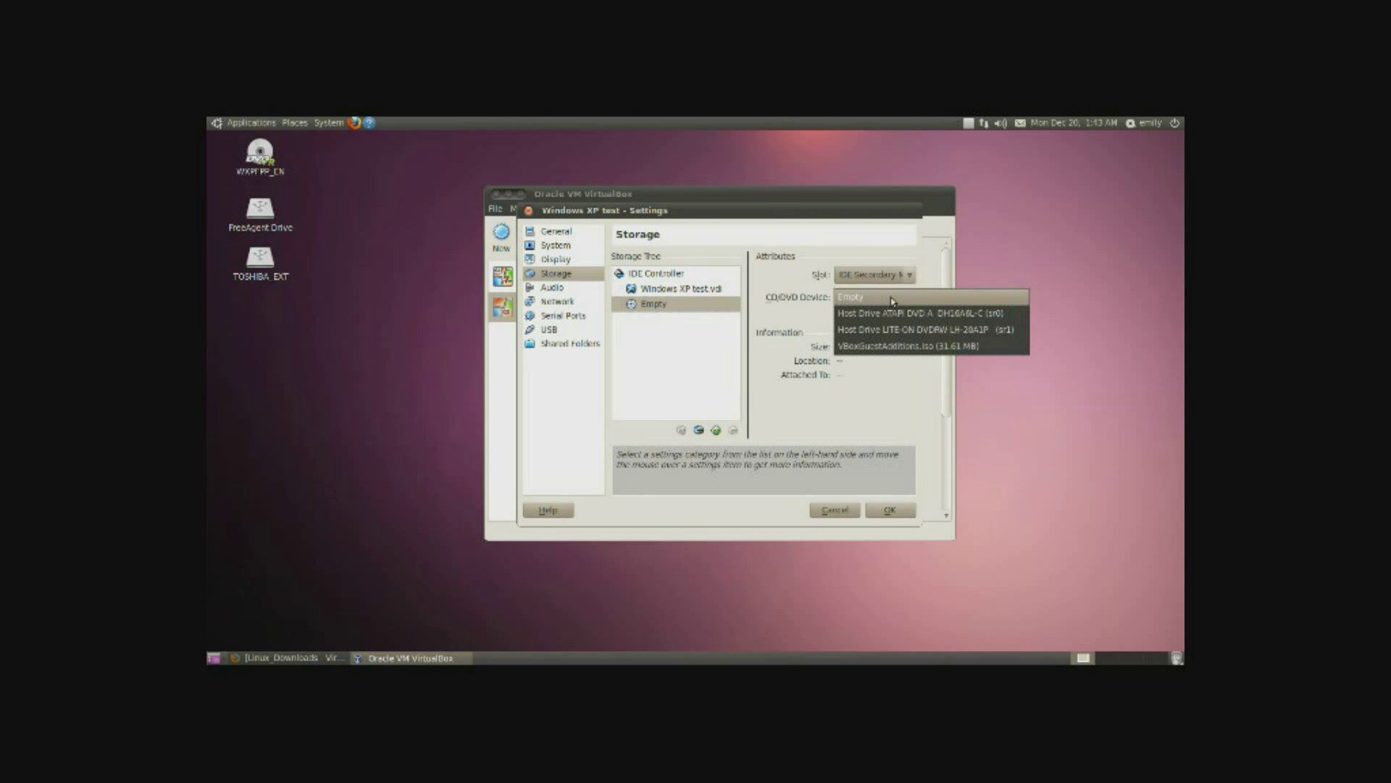
pyautogui.click(854, 330)
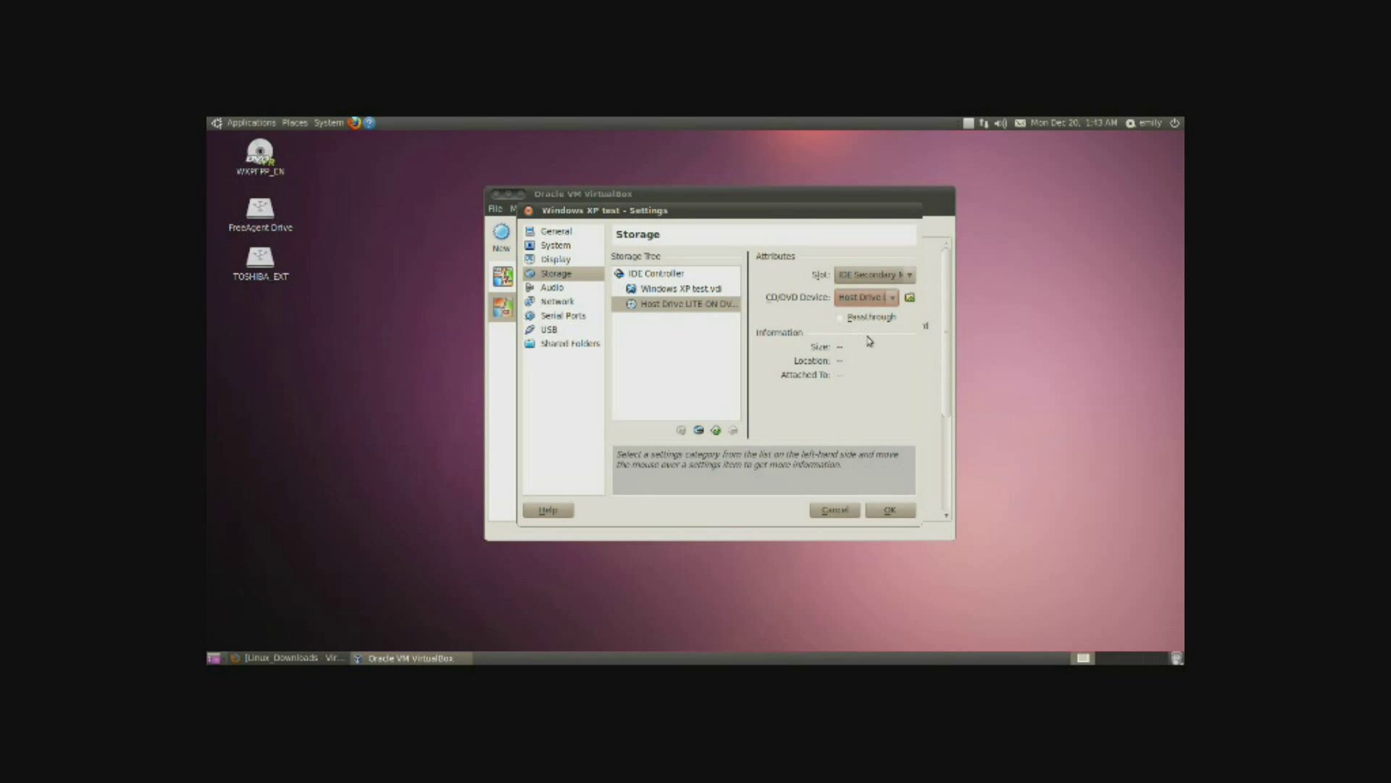
# Step: Review the machine's Display, System and General settings and save the settings
pyautogui.click(556, 260)
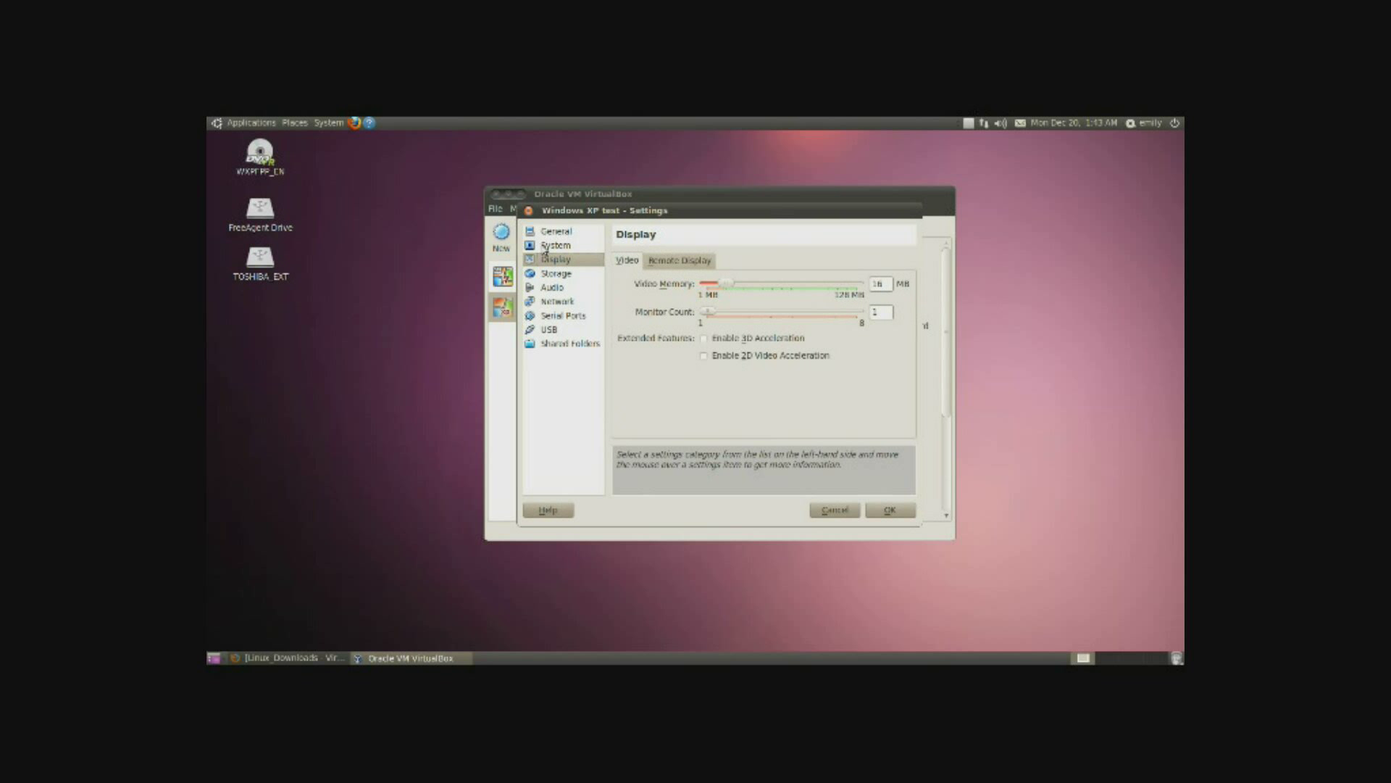
pyautogui.click(549, 247)
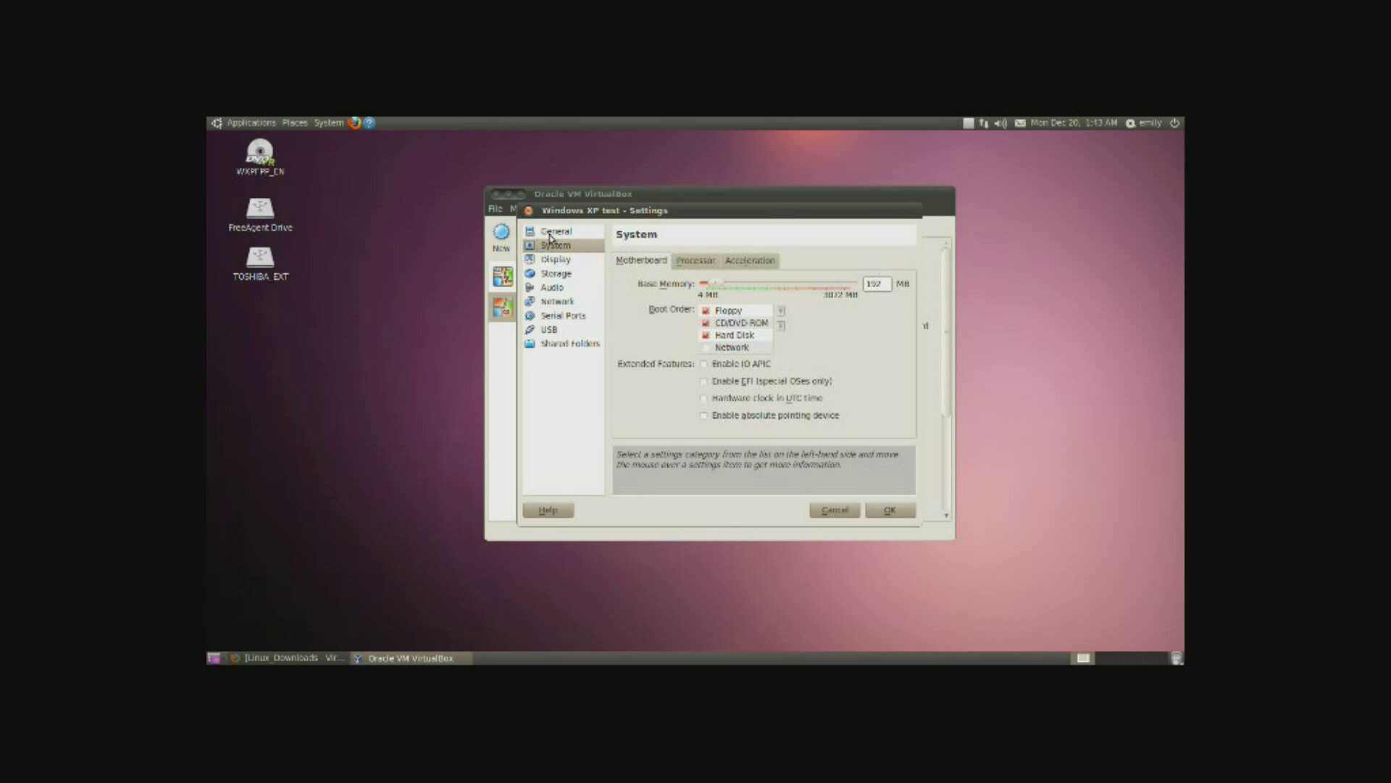
pyautogui.click(552, 233)
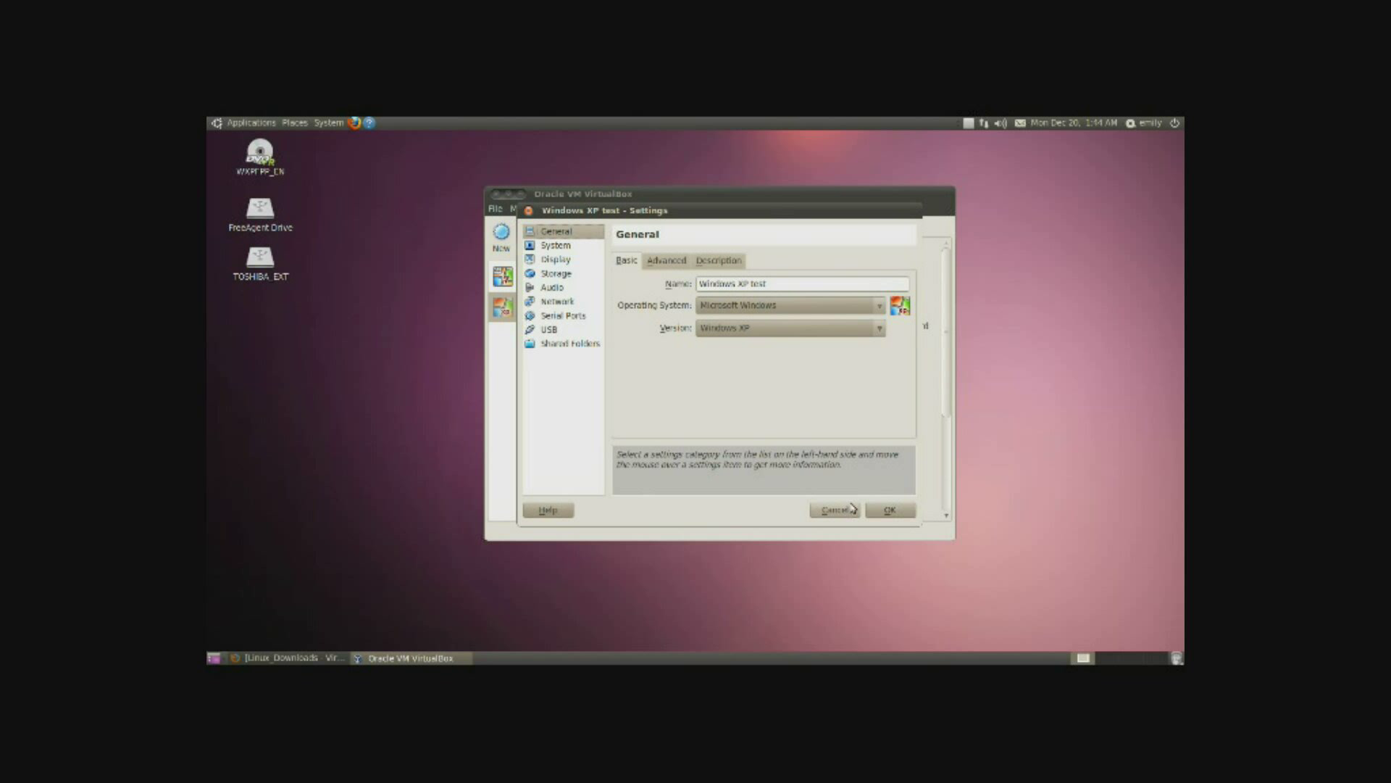
pyautogui.click(885, 508)
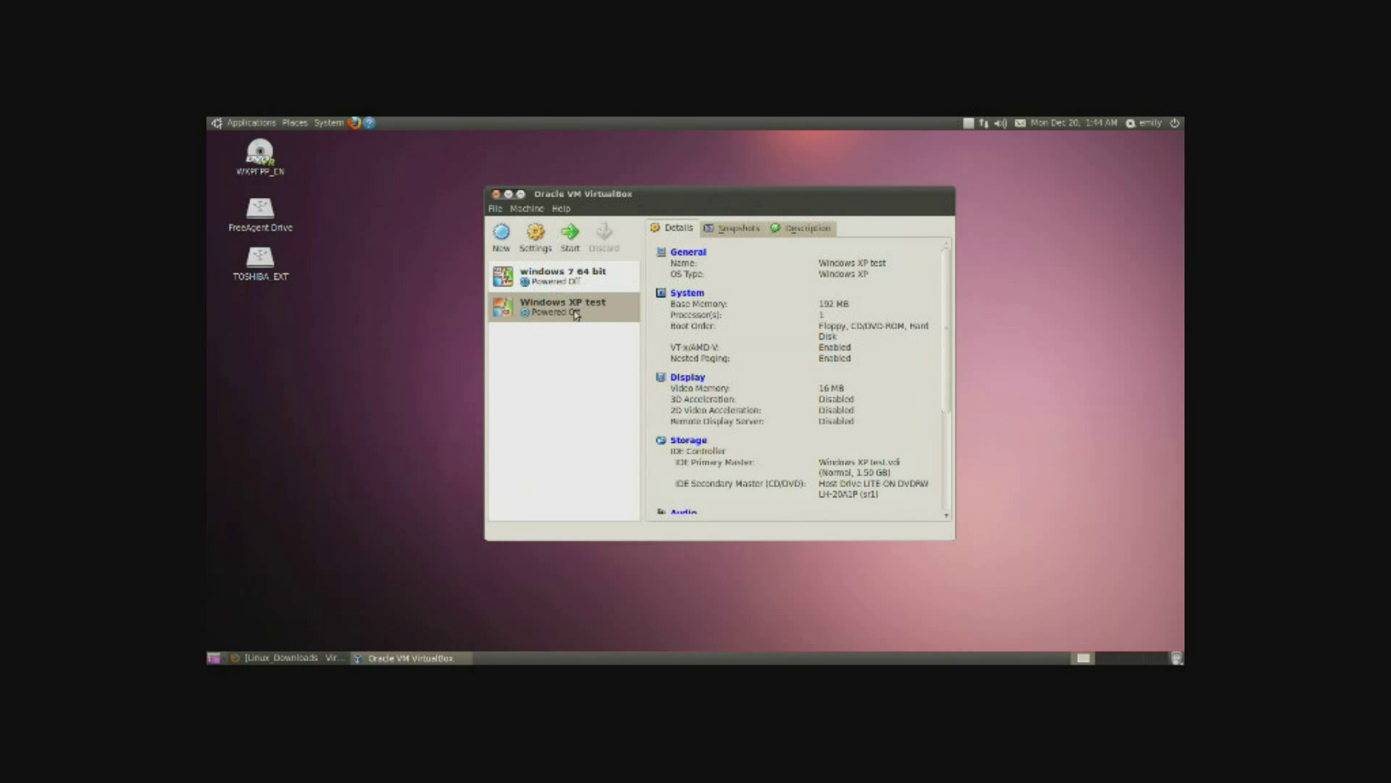
# Step: Boot the Windows XP test machine into Windows Setup from the disc, and power the machine off
pyautogui.click(567, 239)
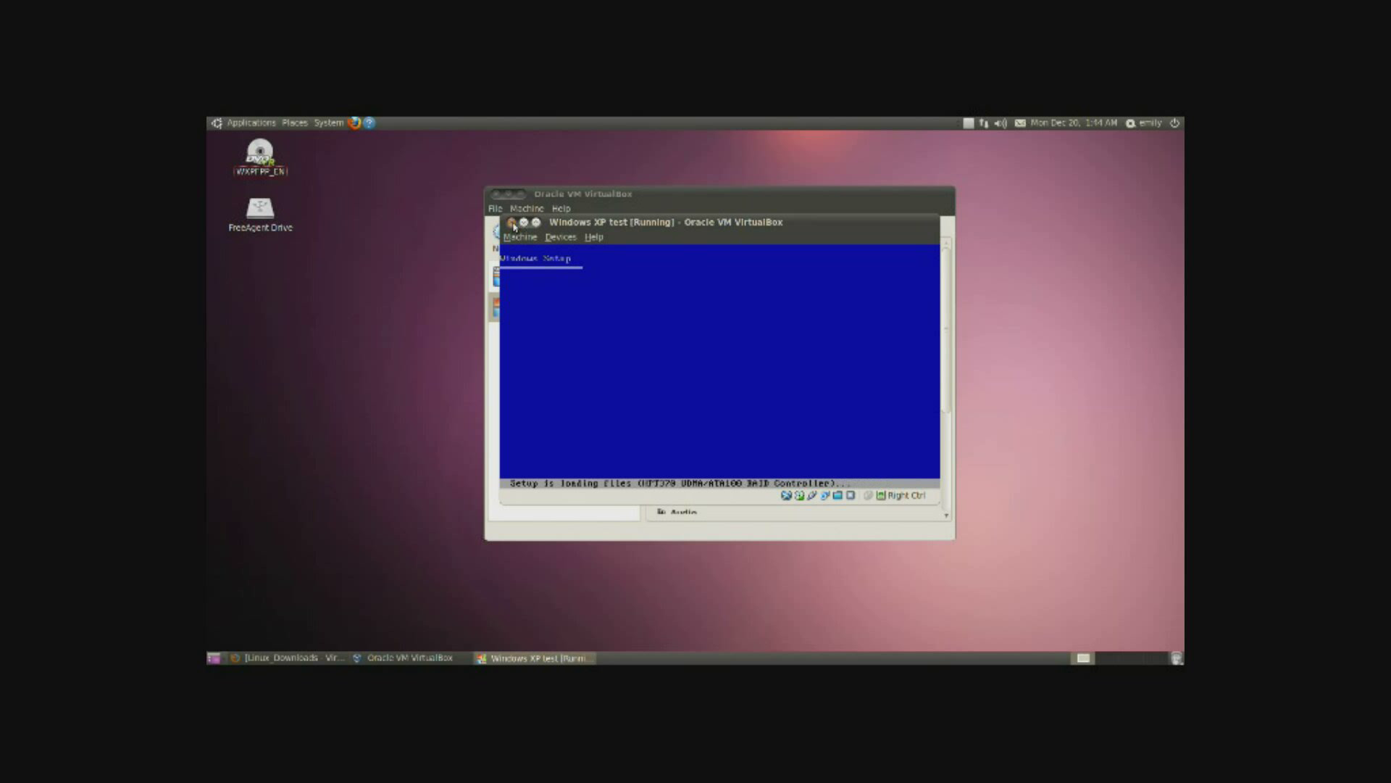
pyautogui.click(512, 223)
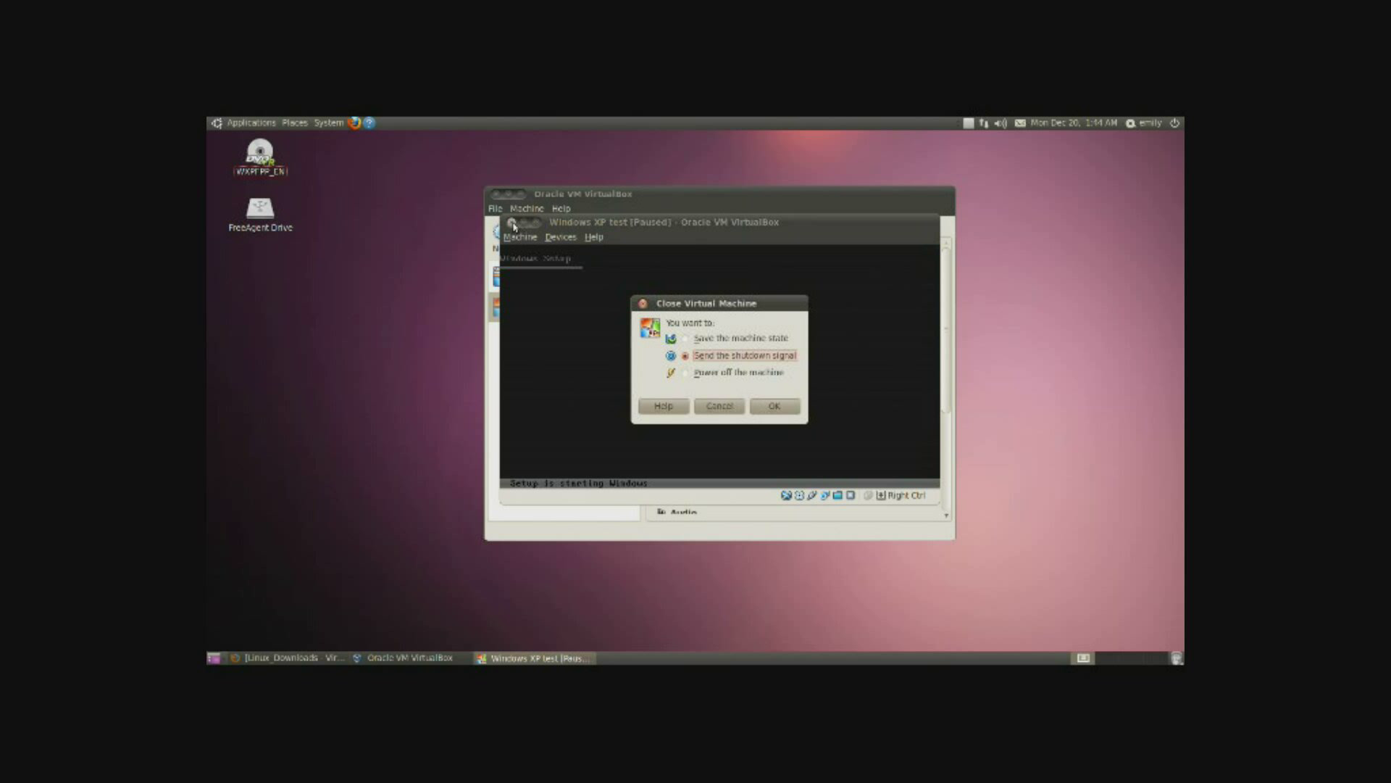
pyautogui.click(738, 372)
pyautogui.click(789, 407)
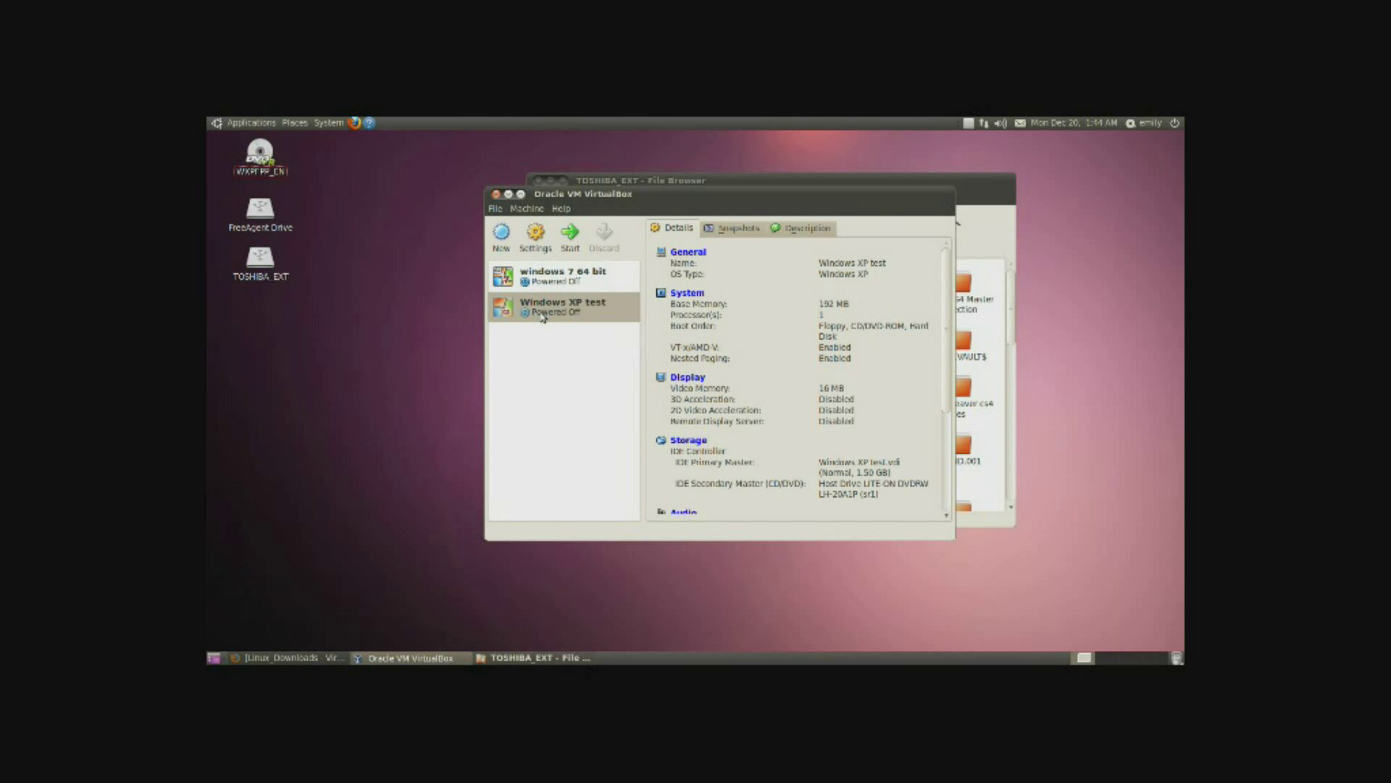
# Step: Move and resize the VirtualBox manager window so its sides and lower edge line up with the File Browser window behind it
pyautogui.moveTo(727, 196); pyautogui.dragTo(784, 215)
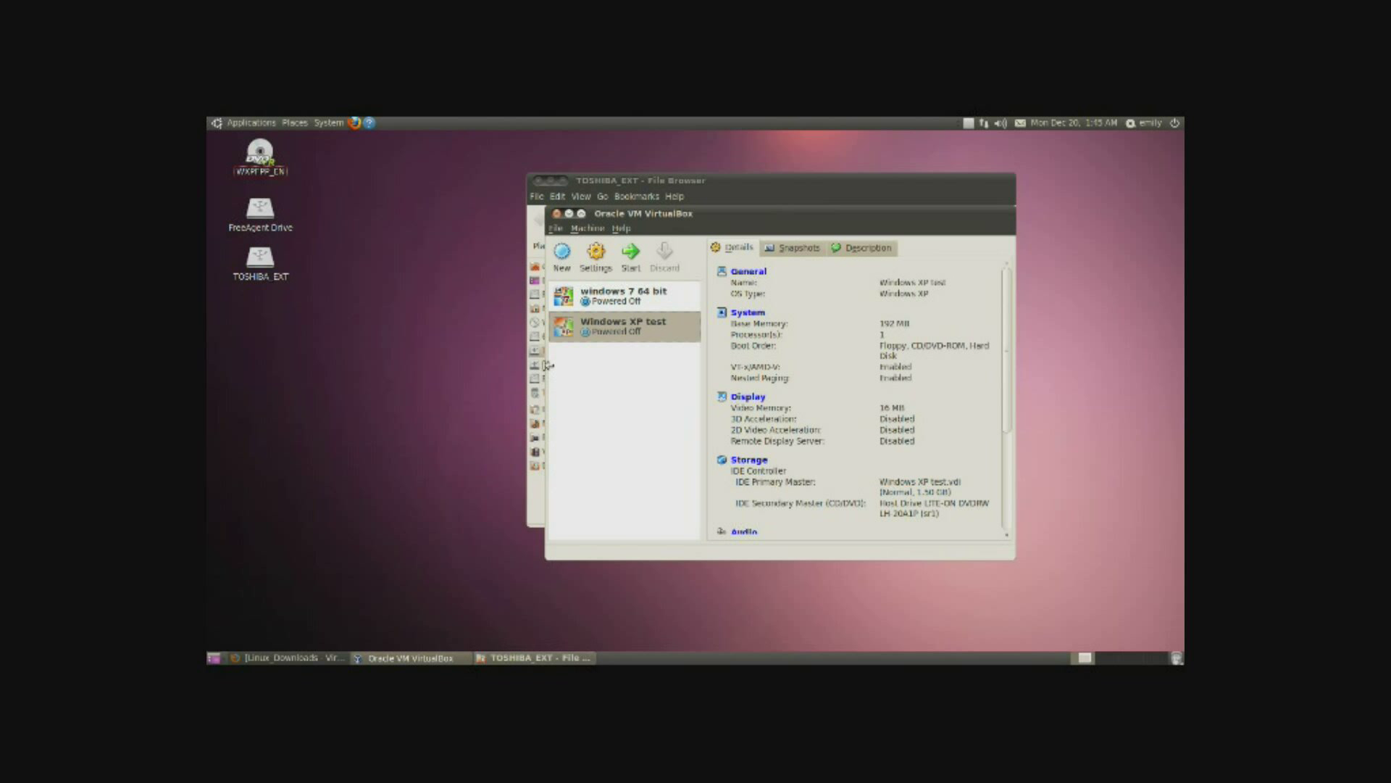
pyautogui.moveTo(547, 364); pyautogui.dragTo(529, 363)
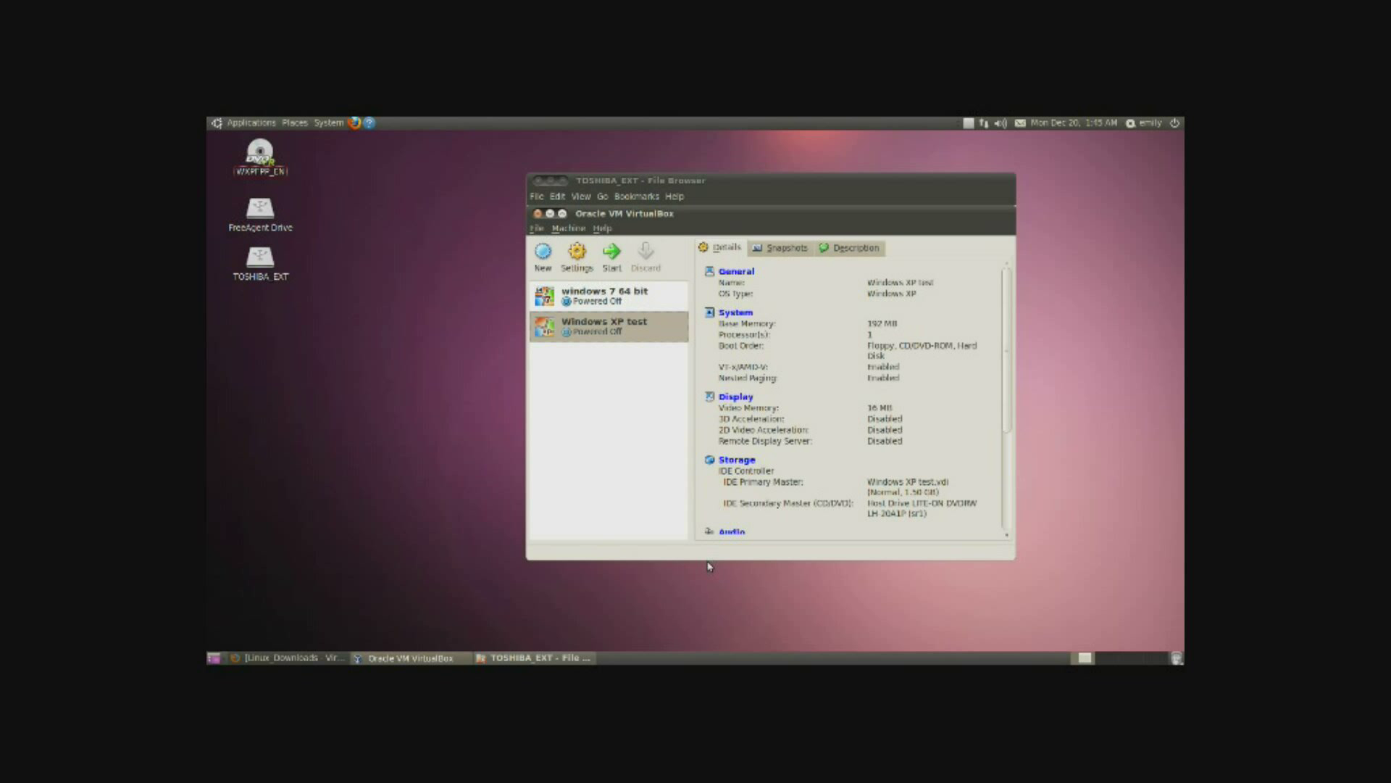
pyautogui.moveTo(711, 558); pyautogui.dragTo(730, 513)
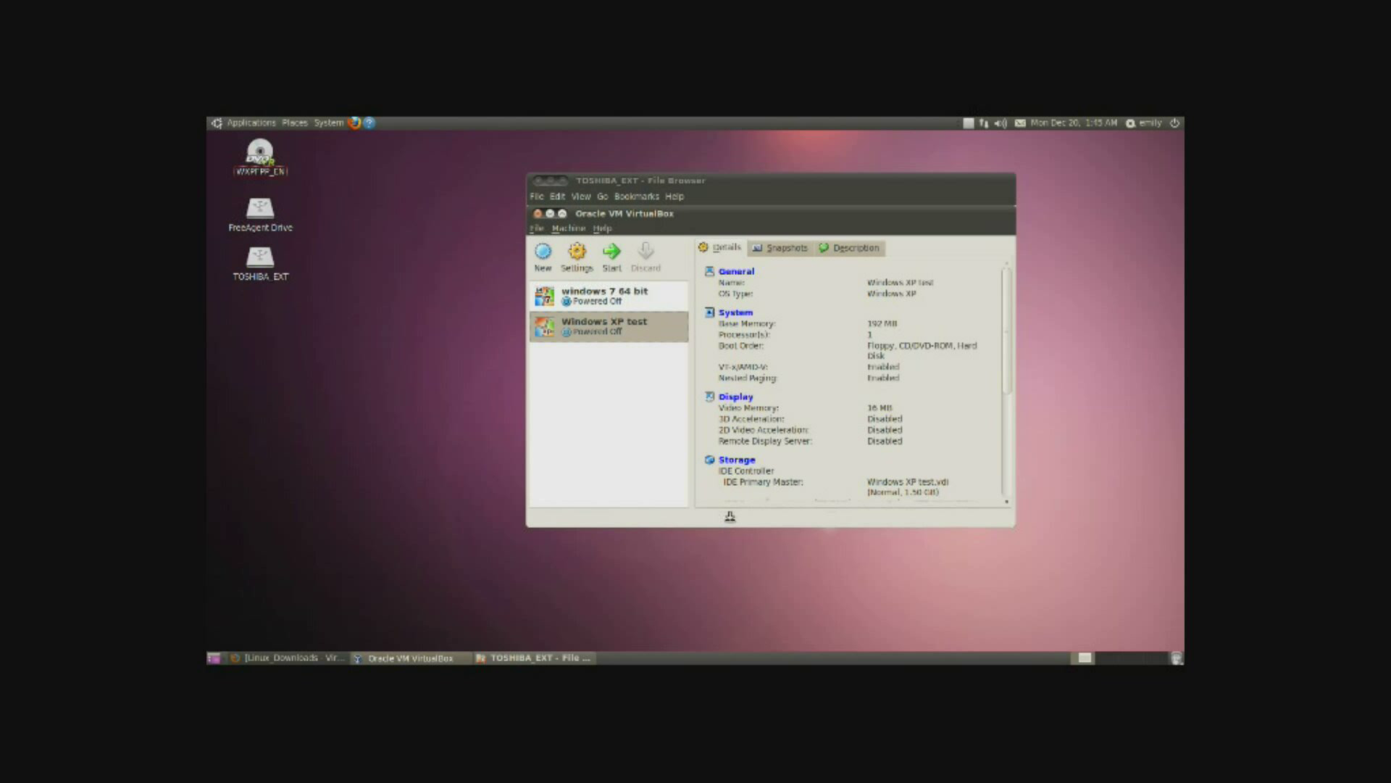